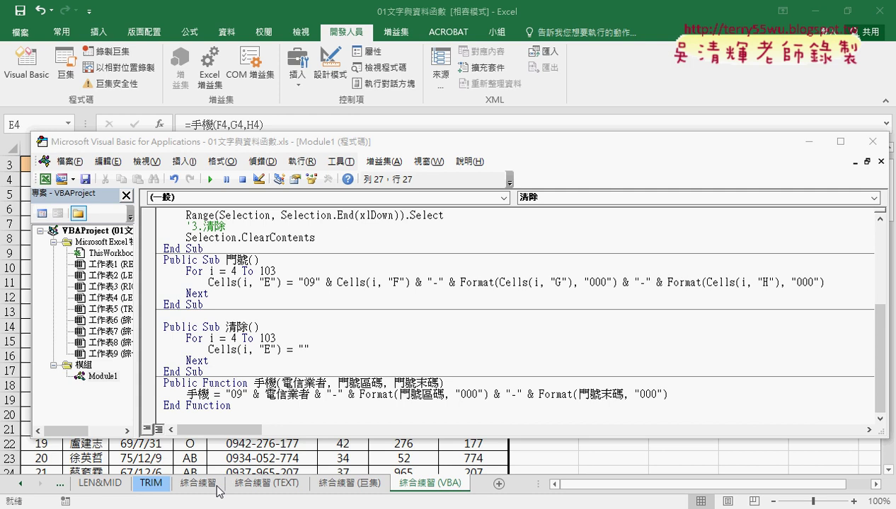
Select the whole 手機 function in the VBA editor and switch to the Google Docs code notes.
{"action": "left_click_drag", "start_coordinate": [263, 400], "coordinate": [155, 386]}
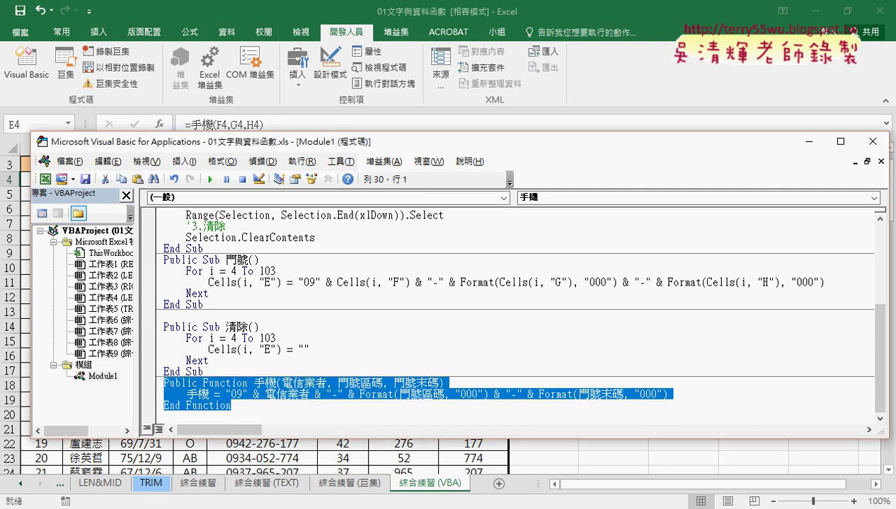
{"action": "key", "text": "alt+Tab"}
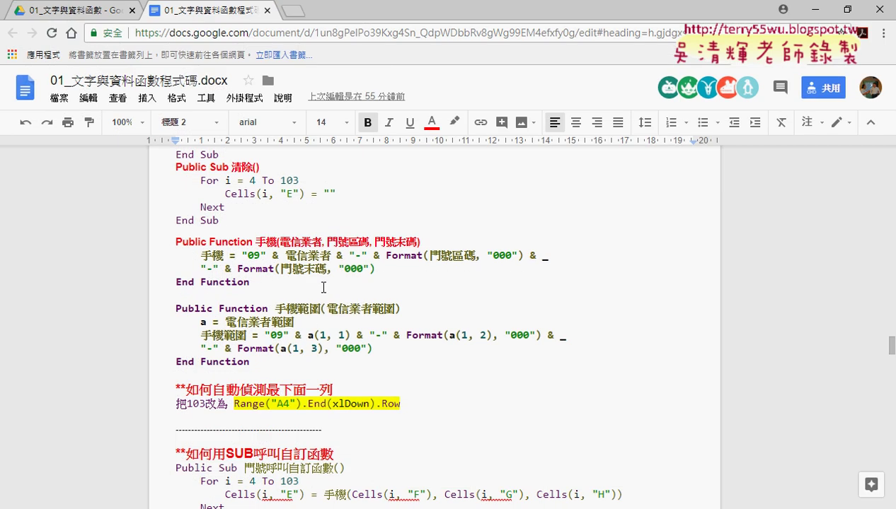
Copy the two-line Public Function 手機 block from the notes and return to the VBA editor.
{"action": "left_click_drag", "start_coordinate": [319, 283], "coordinate": [227, 278]}
{"action": "left_click_drag", "start_coordinate": [386, 269], "coordinate": [175, 241]}
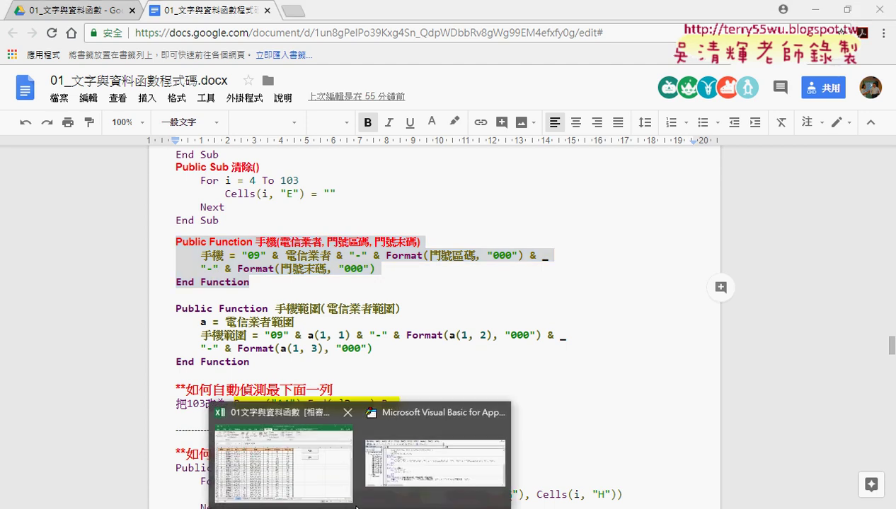
{"action": "left_click", "coordinate": [407, 442]}
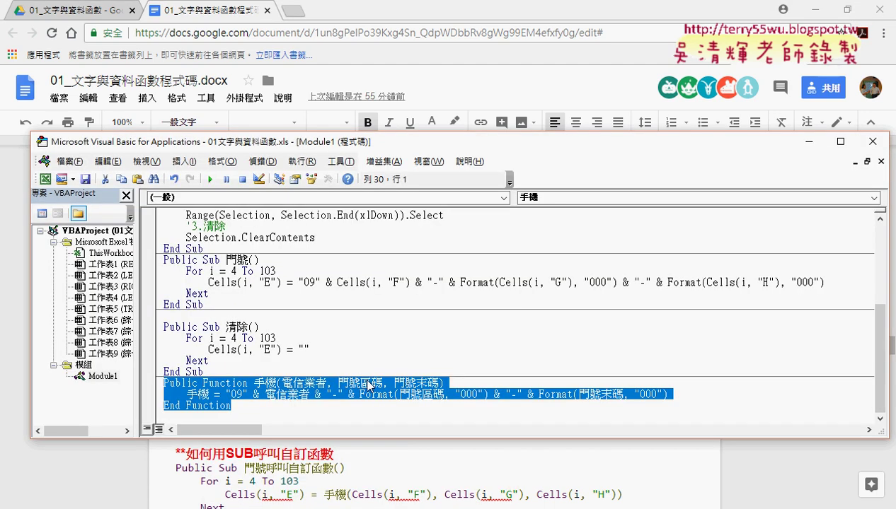
Replace the existing 手機 function with the version copied from the notes.
{"action": "key", "text": "Delete"}
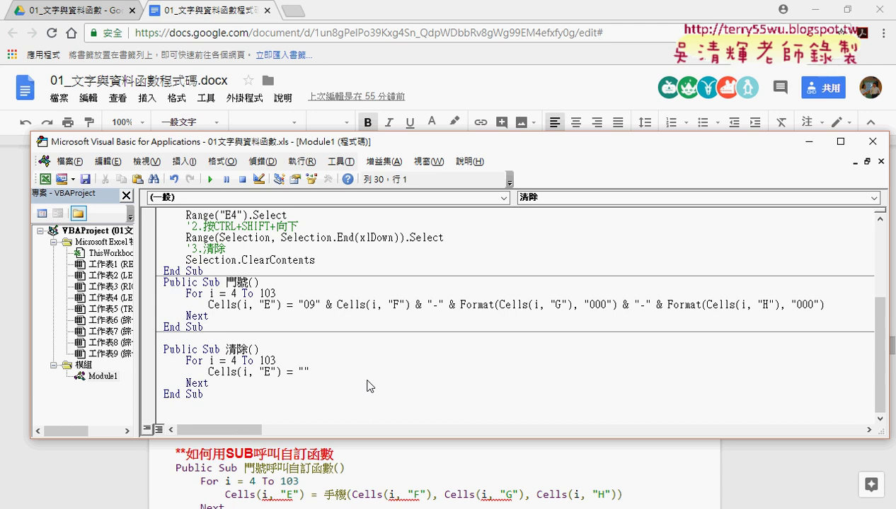
{"action": "key", "text": "ctrl+z"}
{"action": "scroll", "coordinate": [473, 366], "scroll_direction": "down", "scroll_amount": 1}
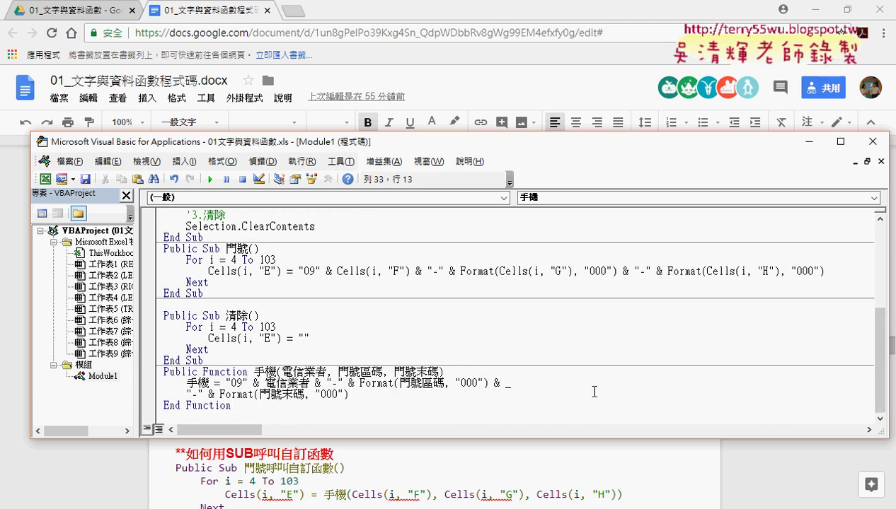
Delete the trailing underscore so the 手機 assignment sits on one line.
{"action": "double_click", "coordinate": [507, 382]}
{"action": "key", "text": "Delete"}
{"action": "key", "text": "Delete"}
{"action": "key", "text": "Delete"}
{"action": "key", "text": "Delete"}
{"action": "key", "text": "Delete"}
{"action": "key", "text": "Delete"}
{"action": "key", "text": "Delete"}
{"action": "key", "text": "Delete"}
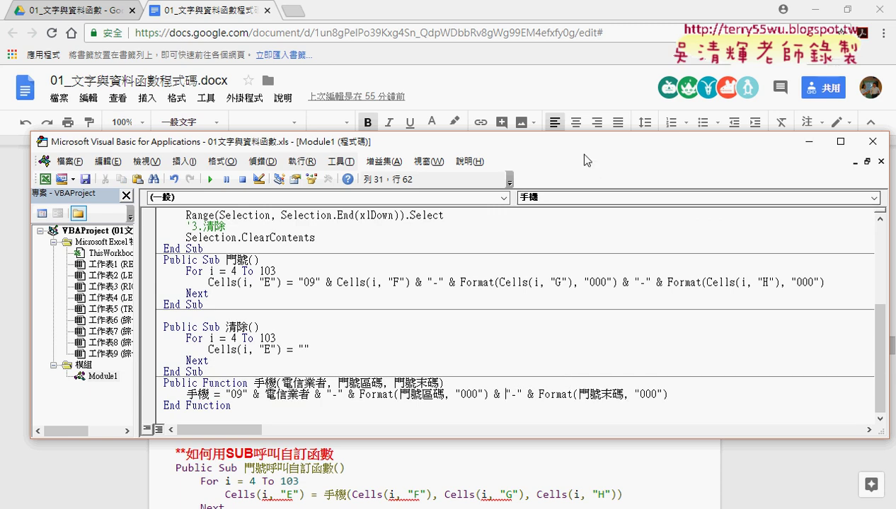
{"action": "left_click_drag", "start_coordinate": [584, 141], "coordinate": [579, 106]}
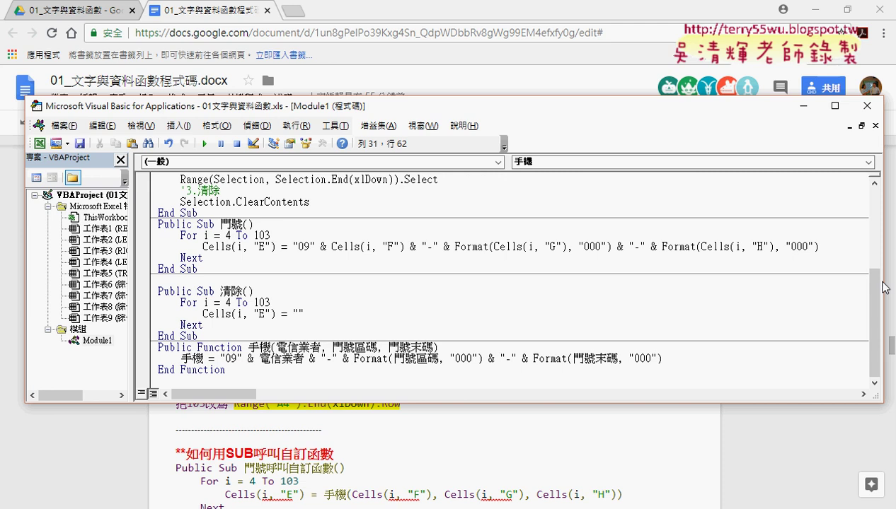
Set the Editor Format font size to 14 in the VBA Options dialog.
{"action": "left_click", "coordinate": [335, 125]}
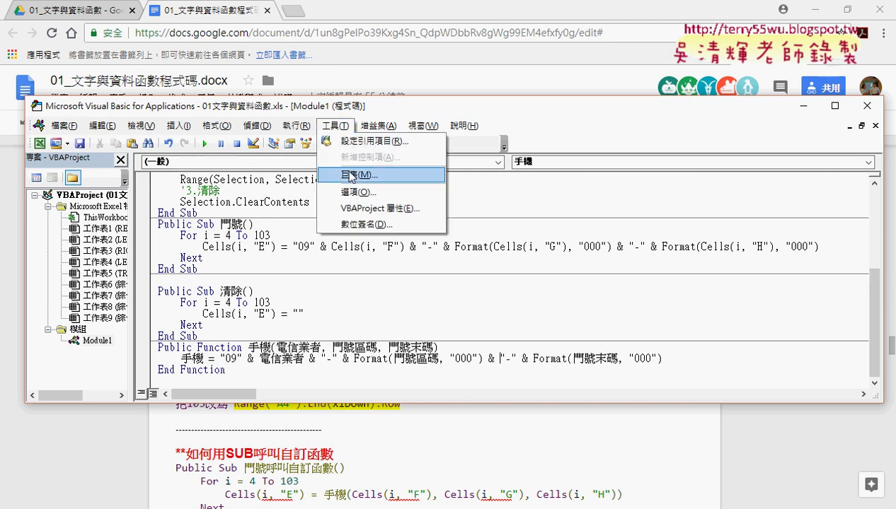
{"action": "left_click", "coordinate": [357, 192]}
{"action": "left_click", "coordinate": [371, 127]}
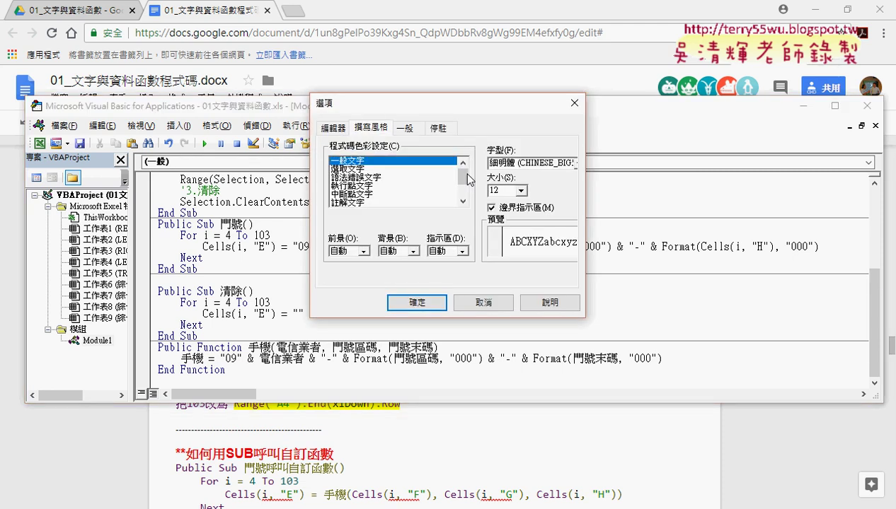
{"action": "left_click", "coordinate": [520, 191]}
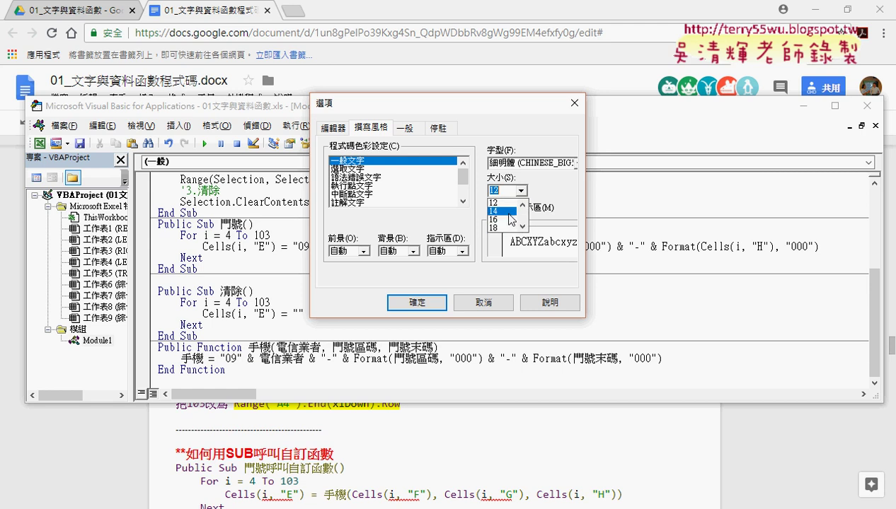
{"action": "left_click", "coordinate": [509, 212]}
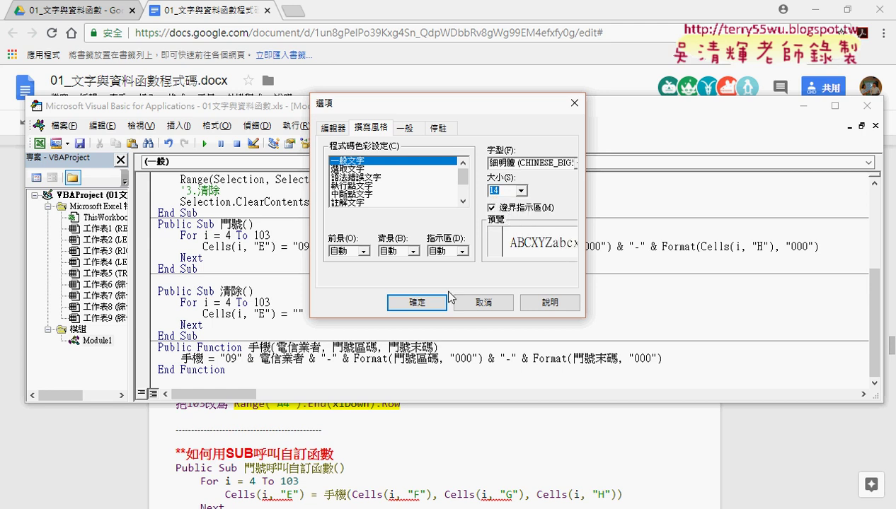
{"action": "left_click", "coordinate": [418, 303]}
{"action": "scroll", "coordinate": [420, 299], "scroll_direction": "down", "scroll_amount": 1}
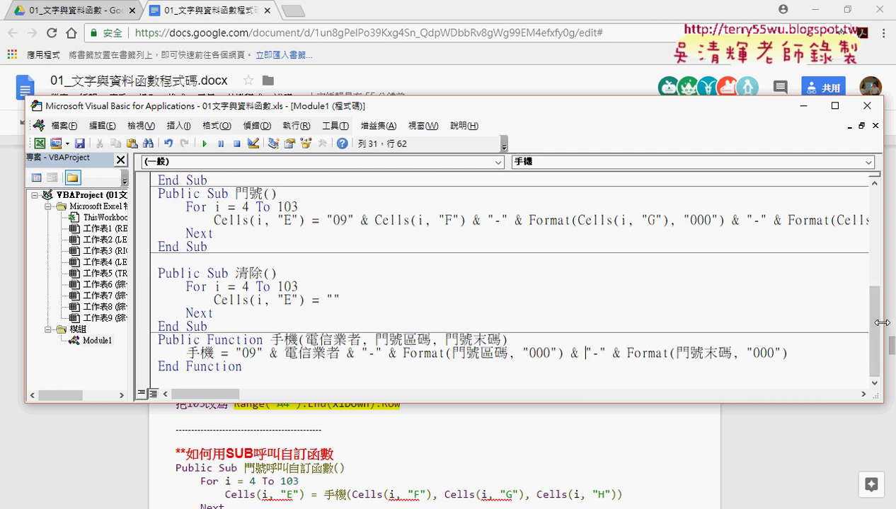
Narrow the editor, then break the 手機 line before its last Format, raising 'Expected: expression'.
{"action": "left_click_drag", "start_coordinate": [882, 330], "coordinate": [739, 333]}
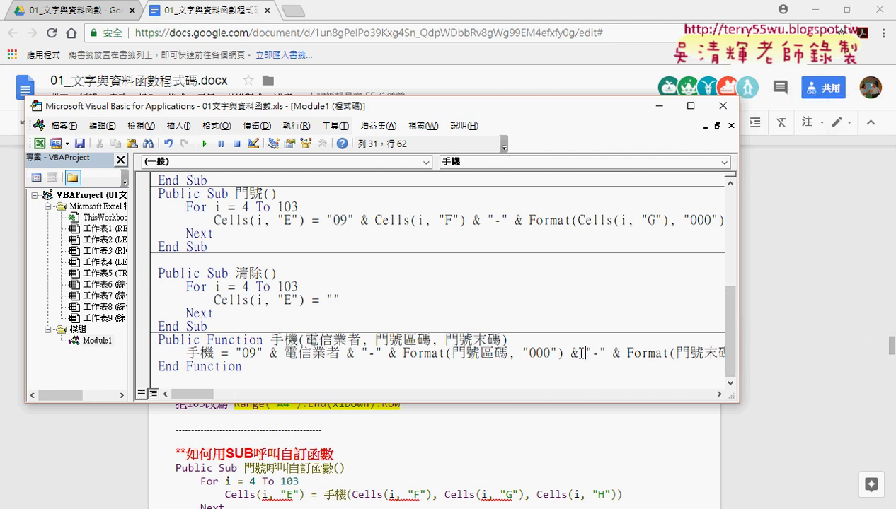
{"action": "left_click_drag", "start_coordinate": [192, 397], "coordinate": [178, 401]}
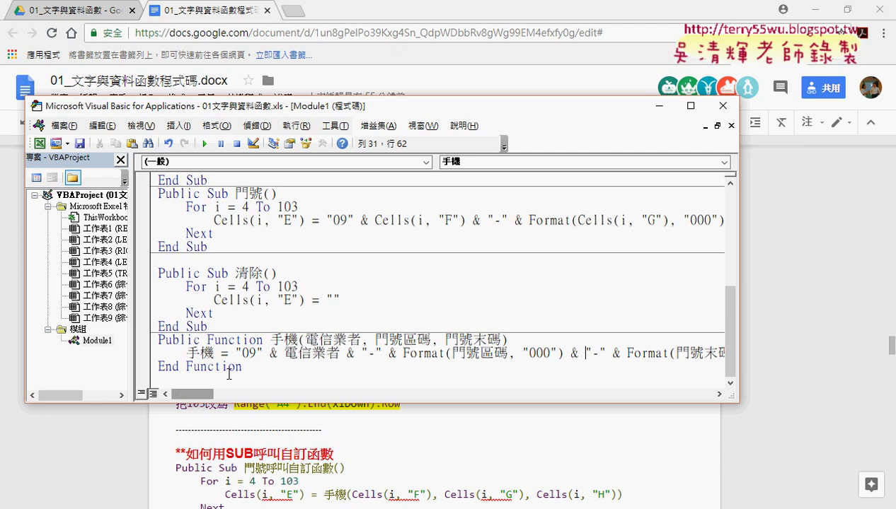
{"action": "left_click_drag", "start_coordinate": [186, 353], "coordinate": [573, 353]}
{"action": "left_click", "coordinate": [603, 353]}
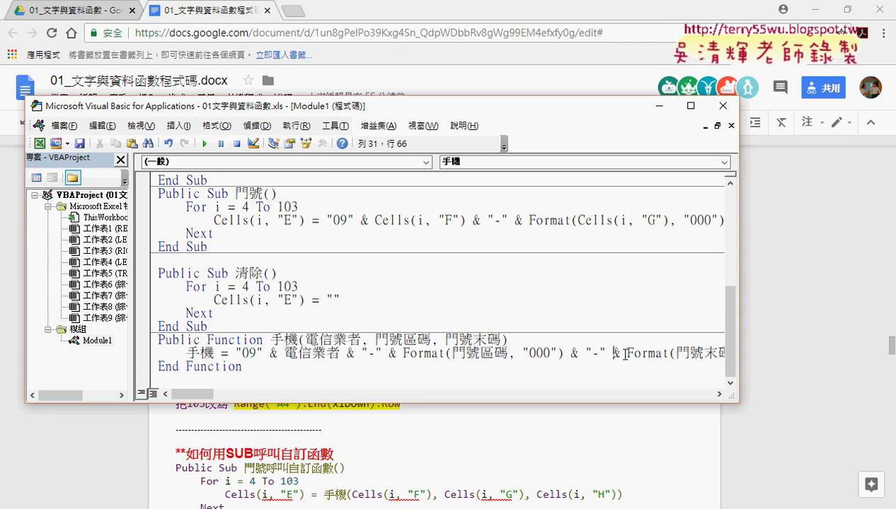
{"action": "left_click", "coordinate": [628, 352]}
{"action": "key", "text": "Return"}
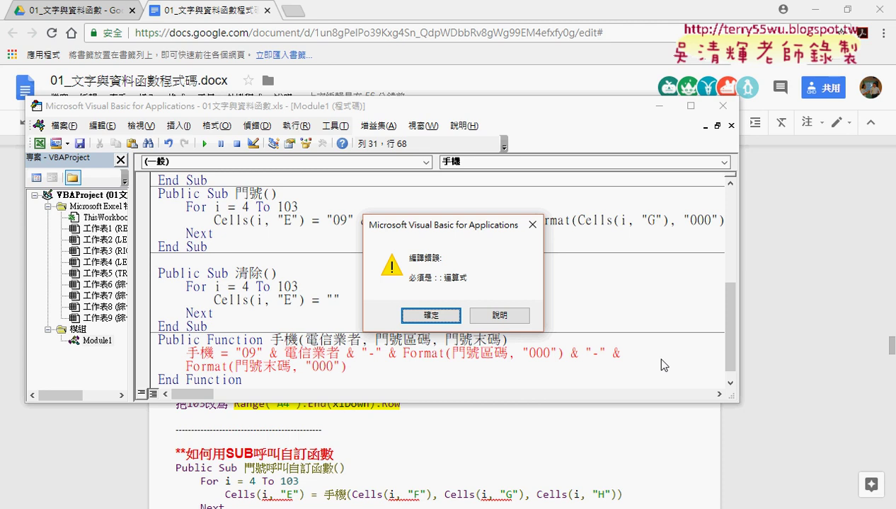
Dismiss the compile error, rejoin the 手機 line, and locate the ampersands between its Format calls.
{"action": "left_click", "coordinate": [431, 315]}
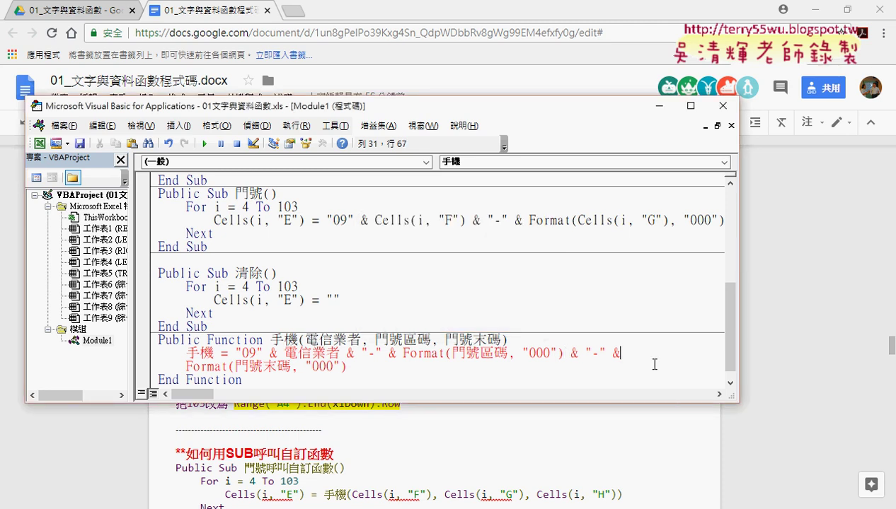
{"action": "key", "text": "Delete"}
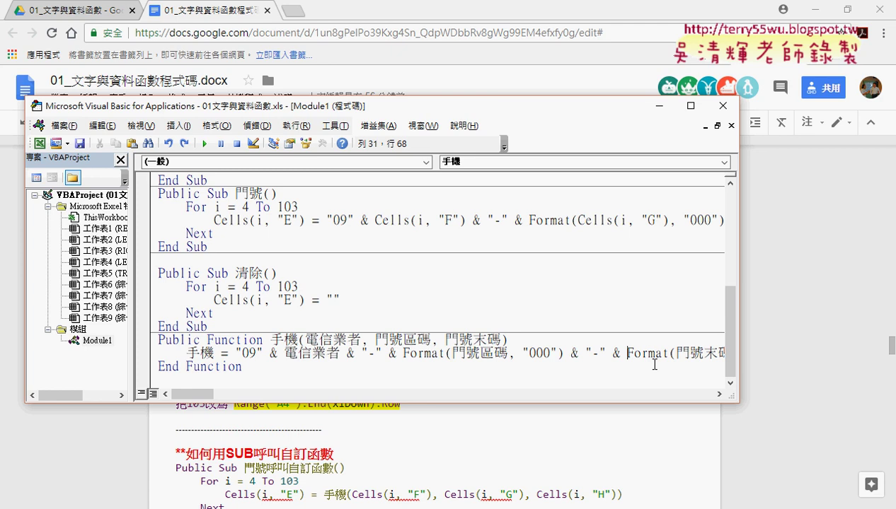
{"action": "double_click", "coordinate": [392, 353]}
{"action": "double_click", "coordinate": [571, 354]}
{"action": "double_click", "coordinate": [615, 353]}
Add ' _' after the last ampersand so Format(門號末碼, "000") continues on line two.
{"action": "key", "text": "Right"}
{"action": "key", "text": "shift+Right"}
{"action": "key", "text": "Right"}
{"action": "type", "text": "_"}
{"action": "key", "text": "Return"}
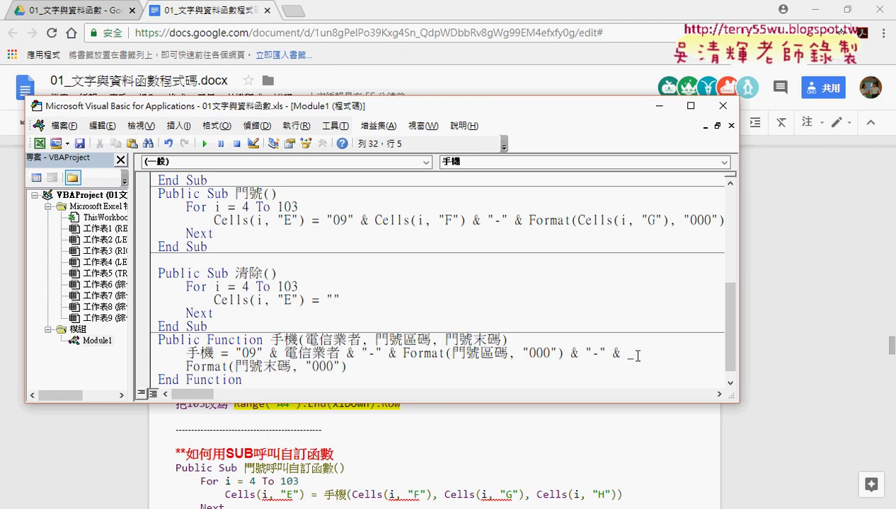
Rejoin the continued Format onto the 手機 line and remove the extra spaces before it.
{"action": "left_click_drag", "start_coordinate": [611, 353], "coordinate": [635, 353]}
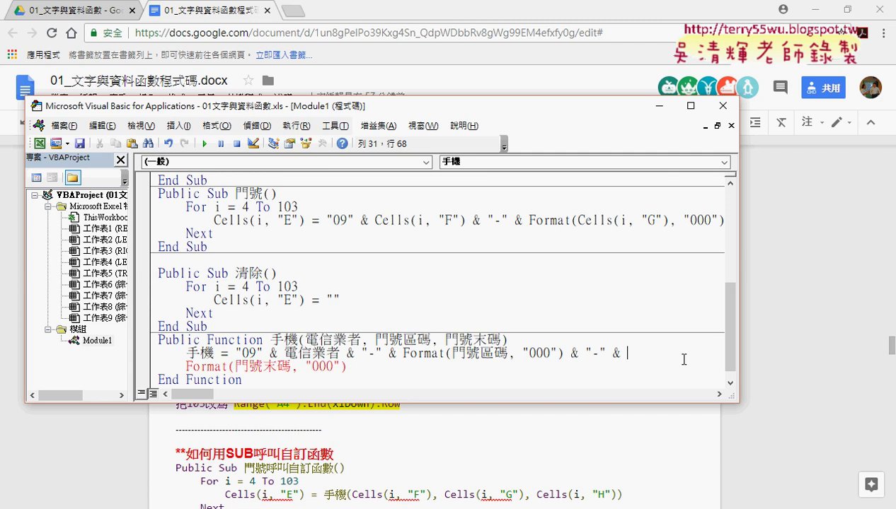
{"action": "key", "text": "Delete"}
{"action": "key", "text": "Delete"}
{"action": "key", "text": "Delete"}
{"action": "key", "text": "Delete"}
{"action": "key", "text": "Delete"}
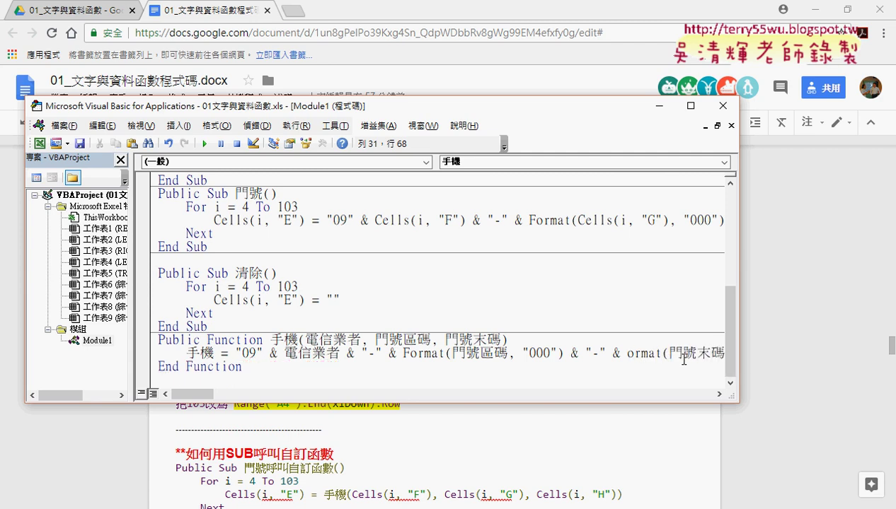
{"action": "key", "text": "ctrl+z"}
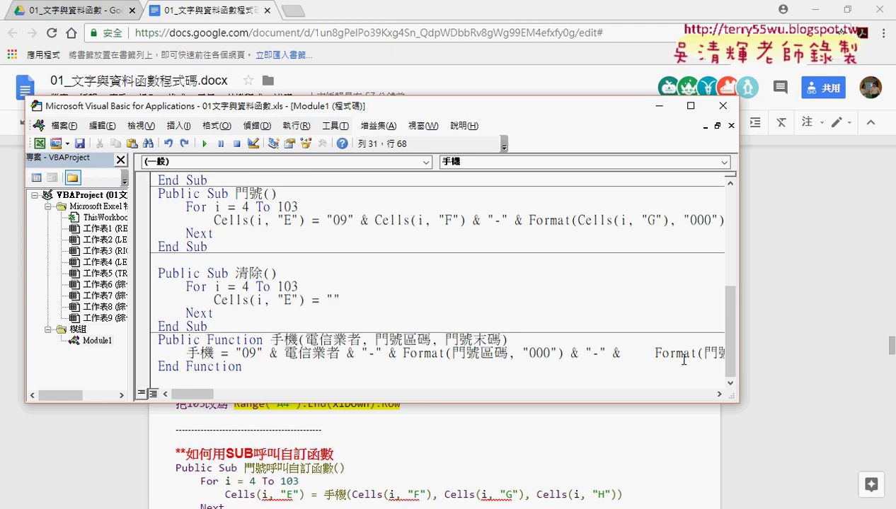
{"action": "key", "text": "Delete"}
{"action": "key", "text": "Delete"}
{"action": "key", "text": "Delete"}
{"action": "key", "text": "BackSpace"}
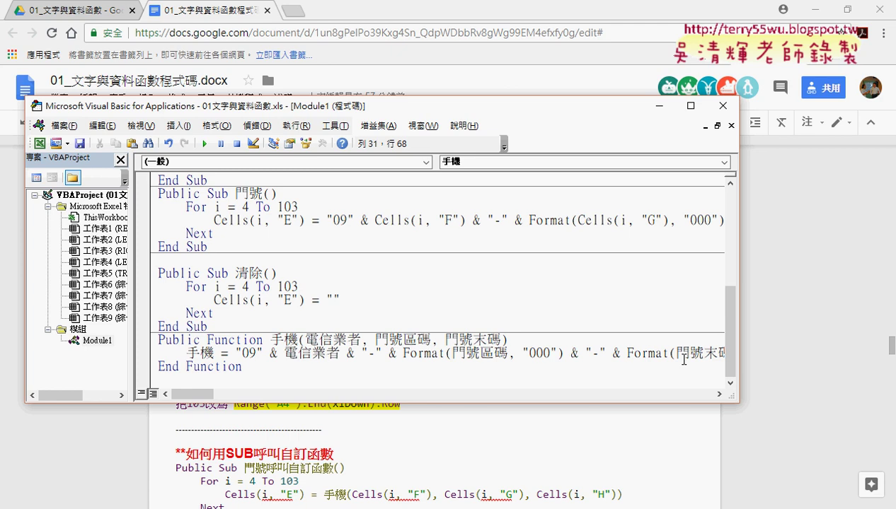
Add '_' directly after the & and break the line, then dismiss the 不正確的字元 error.
{"action": "type", "text": "_"}
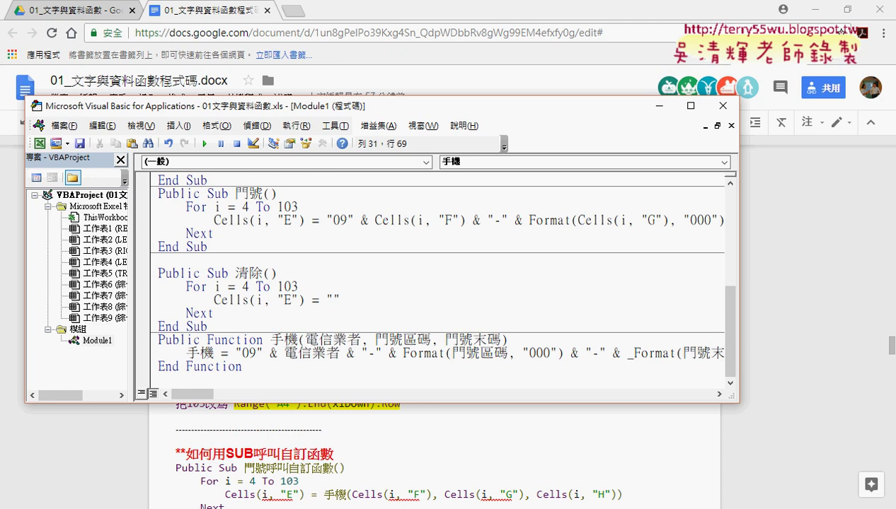
{"action": "key", "text": "ctrl+z"}
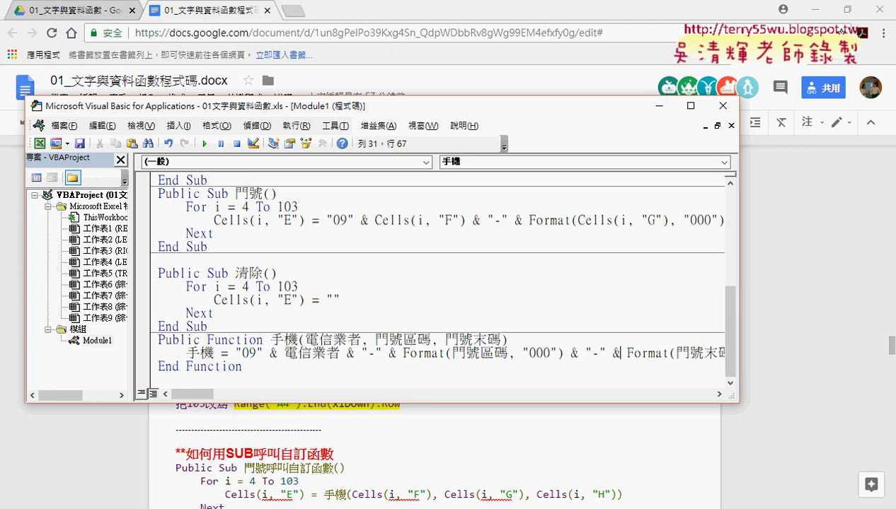
{"action": "type", "text": "_"}
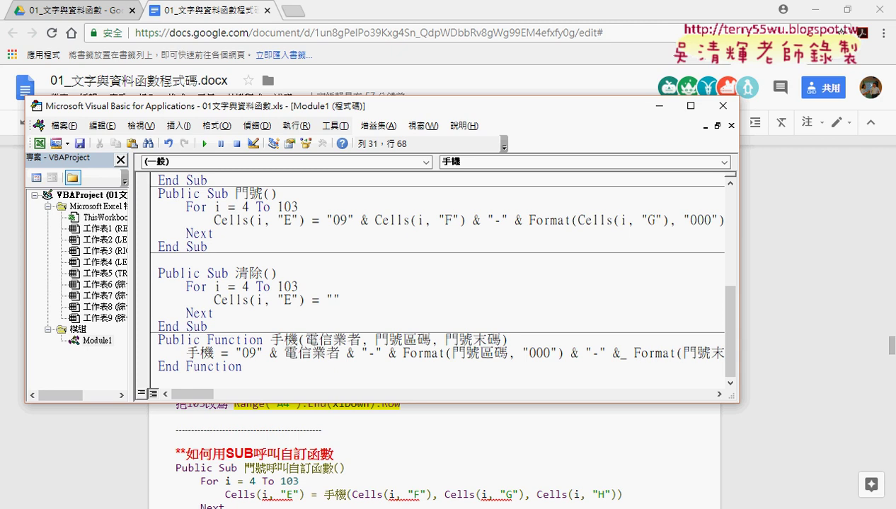
{"action": "key", "text": "Return"}
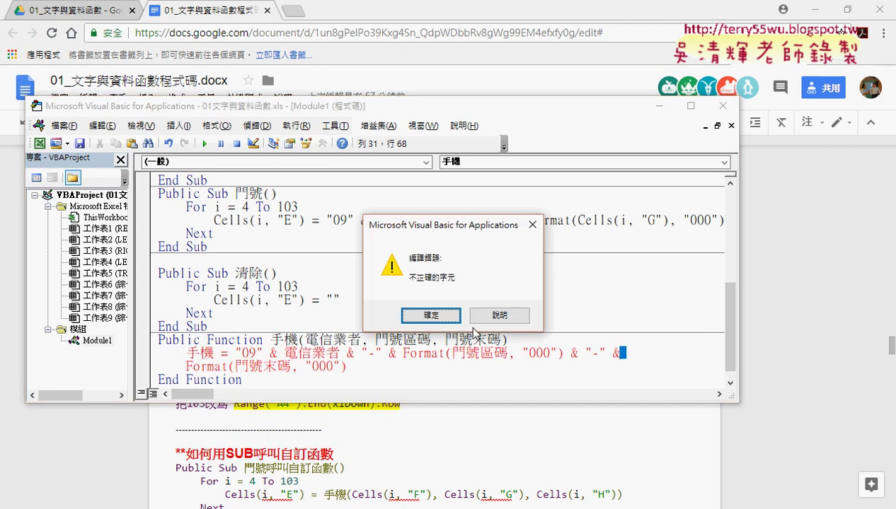
{"action": "left_click", "coordinate": [440, 316]}
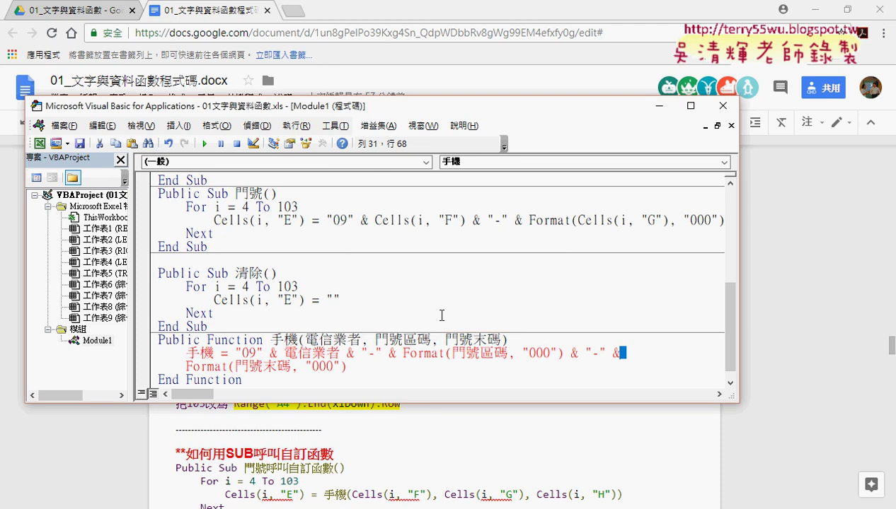
Undo the bad split and insert ' _' before Format so the 手機 line splits validly.
{"action": "key", "text": "ctrl+z"}
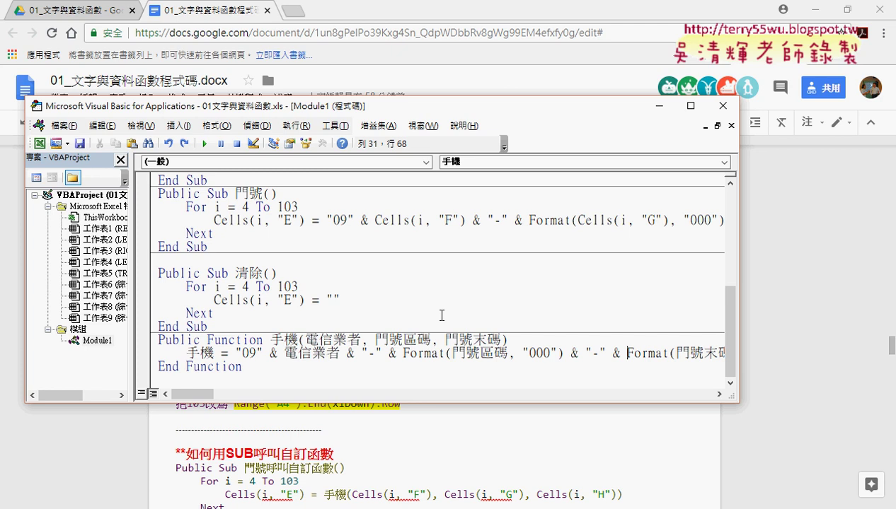
{"action": "type", "text": "_"}
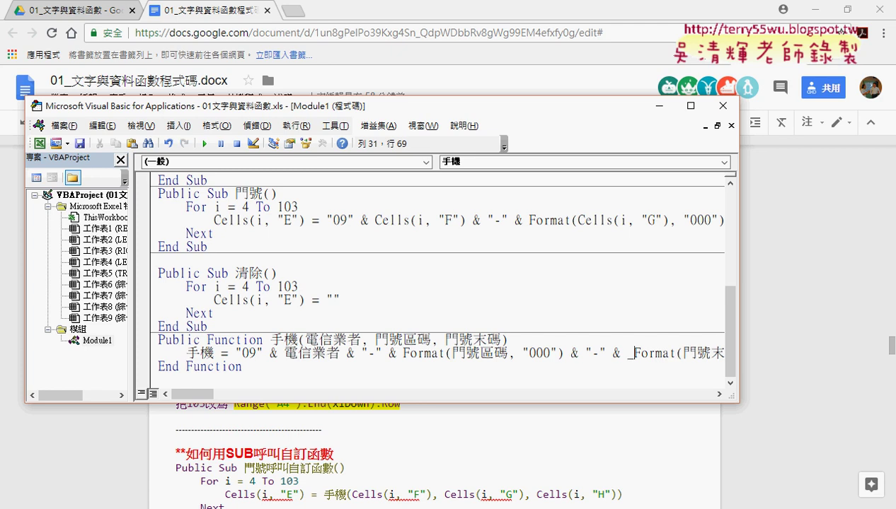
{"action": "key", "text": "Return"}
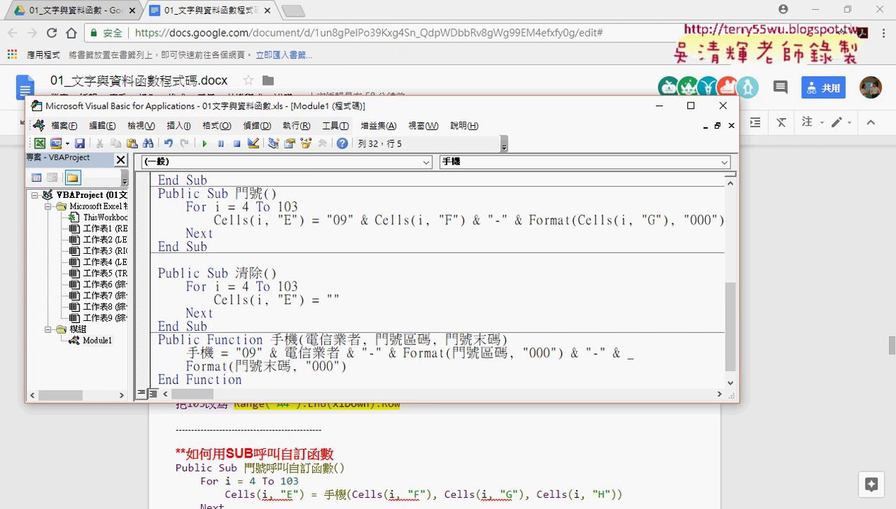
{"action": "scroll", "coordinate": [420, 320], "scroll_direction": "down", "scroll_amount": 1}
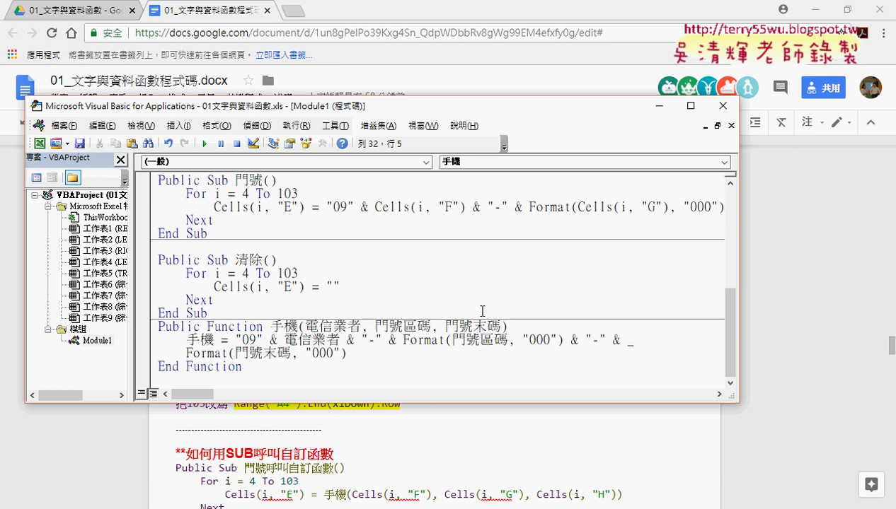
Minimize Chrome and move the VBA window aside to bring the spreadsheet forward.
{"action": "left_click", "coordinate": [814, 15]}
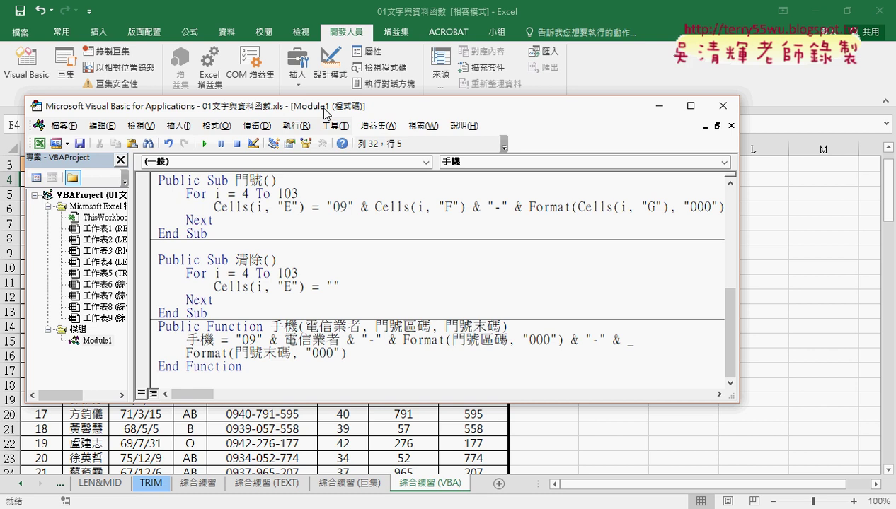
{"action": "left_click_drag", "start_coordinate": [327, 111], "coordinate": [639, 110]}
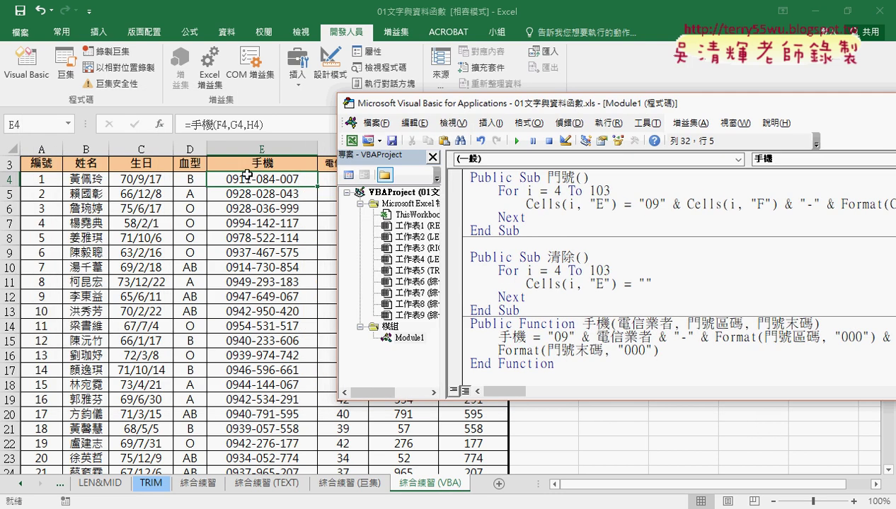
{"action": "left_click", "coordinate": [186, 124]}
{"action": "left_click", "coordinate": [159, 123]}
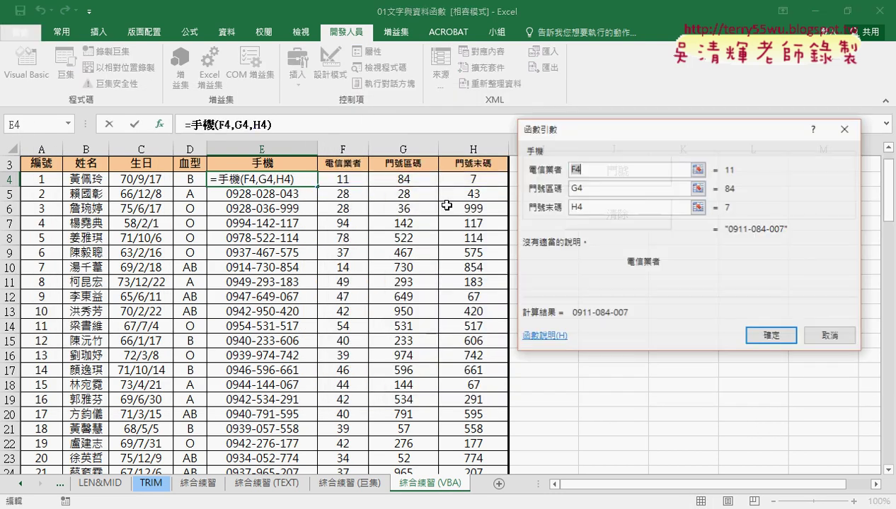
{"action": "left_click", "coordinate": [597, 174]}
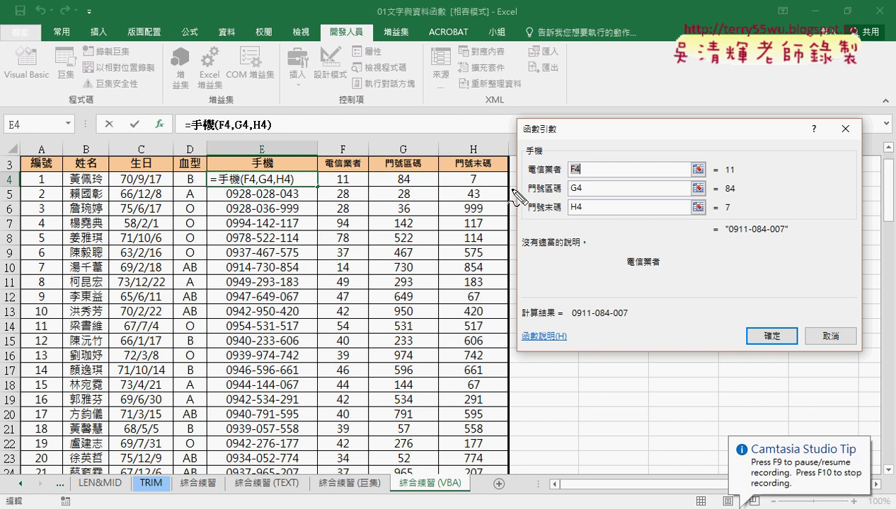
{"action": "mouse_move", "coordinate": [324, 192]}
{"action": "left_mouse_down"}
{"action": "mouse_move", "coordinate": [326, 172]}
{"action": "mouse_move", "coordinate": [374, 164]}
{"action": "mouse_move", "coordinate": [499, 187]}
{"action": "mouse_move", "coordinate": [470, 201]}
{"action": "mouse_move", "coordinate": [416, 200]}
{"action": "mouse_move", "coordinate": [502, 201]}
{"action": "left_mouse_up"}
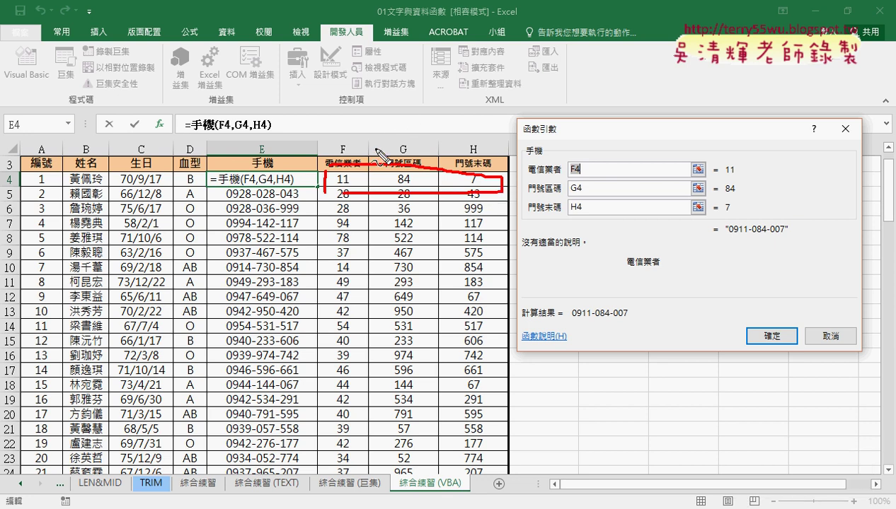
{"action": "left_click_drag", "start_coordinate": [375, 149], "coordinate": [375, 228]}
{"action": "left_click_drag", "start_coordinate": [440, 141], "coordinate": [440, 240]}
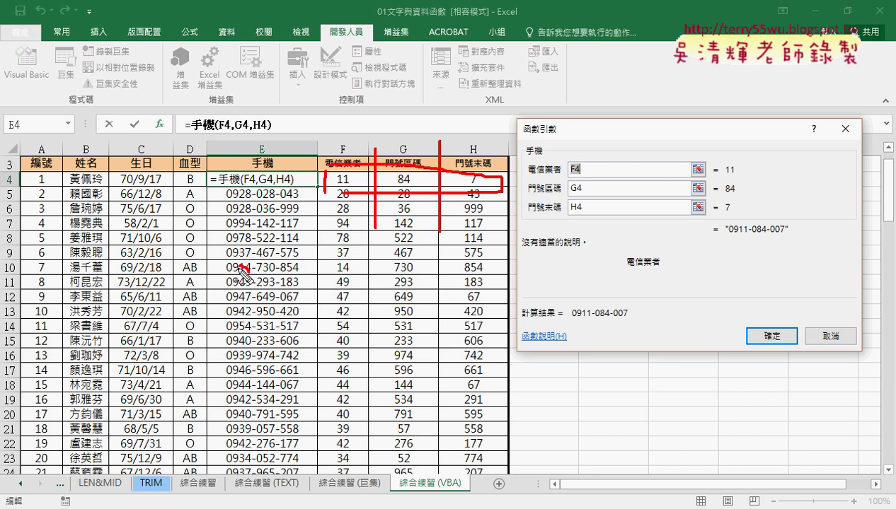
{"action": "left_click_drag", "start_coordinate": [246, 266], "coordinate": [257, 292]}
{"action": "mouse_move", "coordinate": [327, 189]}
{"action": "left_mouse_down"}
{"action": "mouse_move", "coordinate": [339, 188]}
{"action": "mouse_move", "coordinate": [292, 187]}
{"action": "left_mouse_up"}
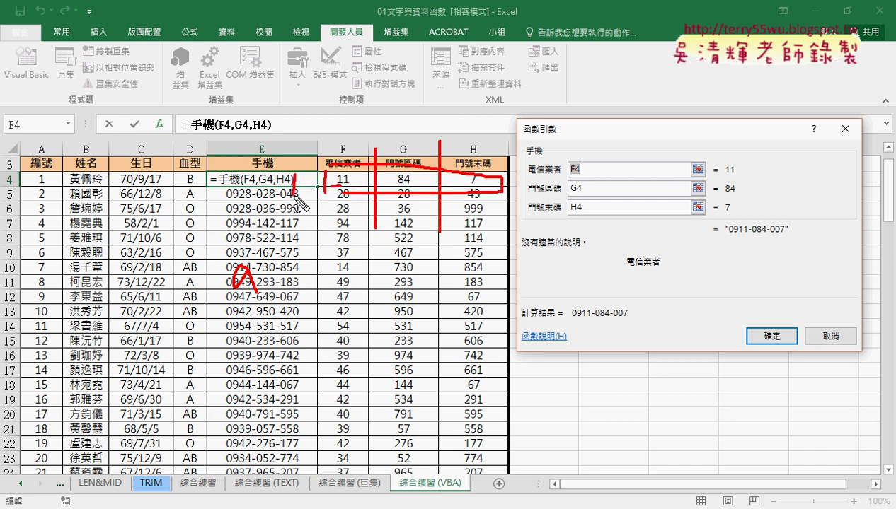
{"action": "left_click_drag", "start_coordinate": [351, 125], "coordinate": [352, 149]}
{"action": "left_click_drag", "start_coordinate": [409, 123], "coordinate": [429, 147]}
{"action": "key", "text": "ctrl+z"}
{"action": "left_click_drag", "start_coordinate": [482, 121], "coordinate": [481, 141]}
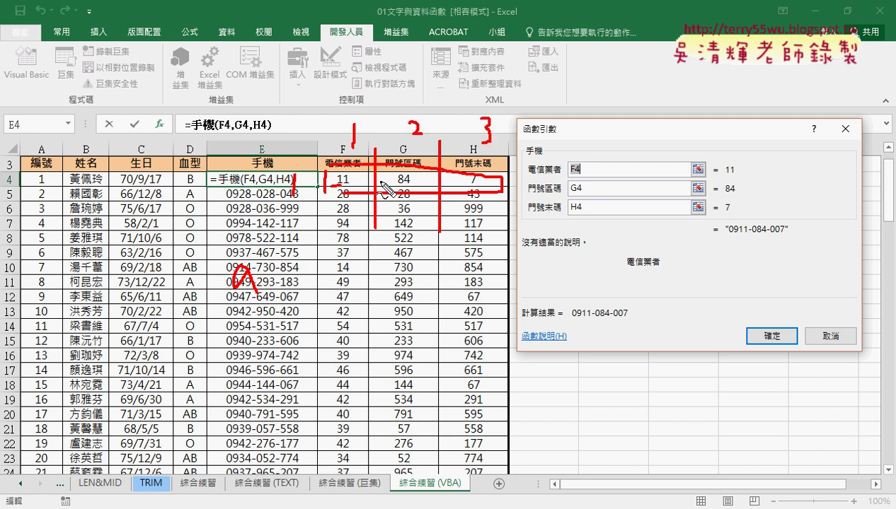
{"action": "left_click_drag", "start_coordinate": [347, 190], "coordinate": [357, 191]}
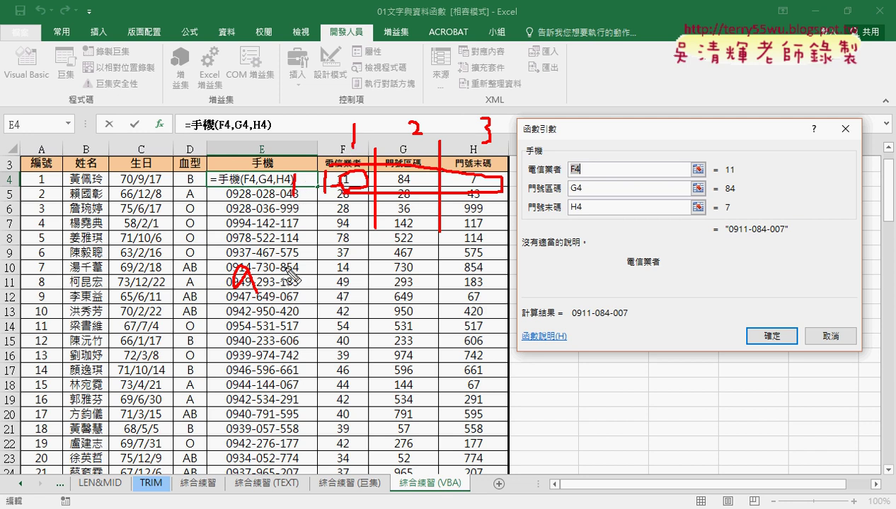
{"action": "mouse_move", "coordinate": [271, 261]}
{"action": "left_mouse_down"}
{"action": "mouse_move", "coordinate": [262, 284]}
{"action": "mouse_move", "coordinate": [281, 272]}
{"action": "mouse_move", "coordinate": [294, 287]}
{"action": "left_mouse_up"}
{"action": "mouse_move", "coordinate": [324, 262]}
{"action": "left_mouse_down"}
{"action": "mouse_move", "coordinate": [323, 283]}
{"action": "mouse_move", "coordinate": [343, 287]}
{"action": "left_mouse_up"}
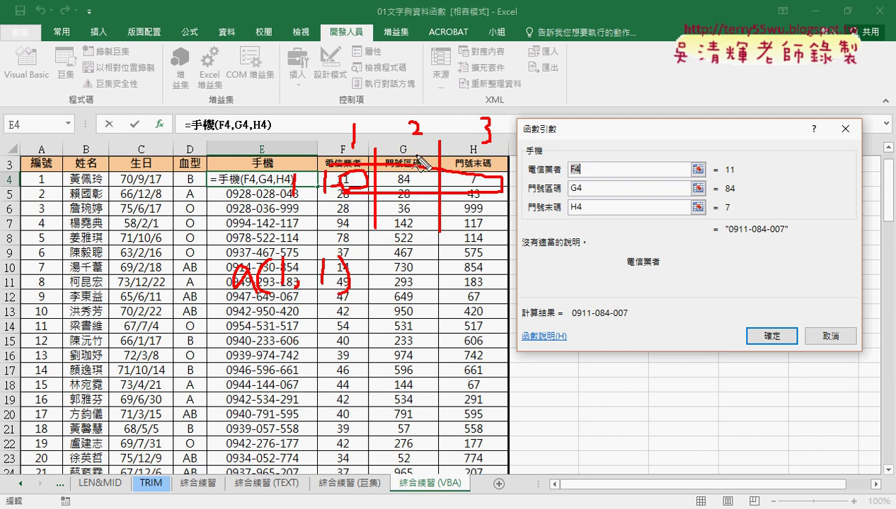
{"action": "mouse_move", "coordinate": [405, 170]}
{"action": "left_mouse_down"}
{"action": "mouse_move", "coordinate": [397, 176]}
{"action": "mouse_move", "coordinate": [409, 190]}
{"action": "left_mouse_up"}
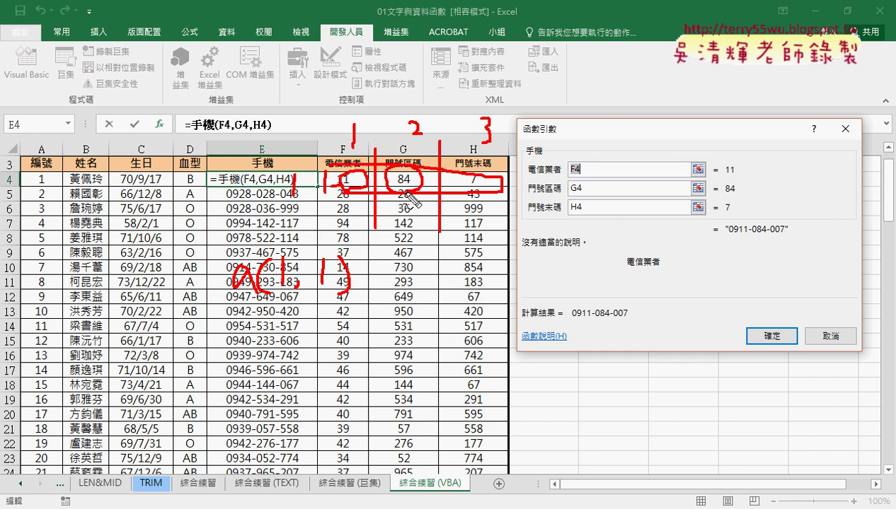
{"action": "mouse_move", "coordinate": [244, 318]}
{"action": "left_mouse_down"}
{"action": "mouse_move", "coordinate": [266, 317]}
{"action": "mouse_move", "coordinate": [275, 339]}
{"action": "mouse_move", "coordinate": [296, 334]}
{"action": "left_mouse_up"}
{"action": "mouse_move", "coordinate": [313, 338]}
{"action": "left_mouse_down"}
{"action": "mouse_move", "coordinate": [308, 346]}
{"action": "mouse_move", "coordinate": [336, 317]}
{"action": "mouse_move", "coordinate": [355, 351]}
{"action": "left_mouse_up"}
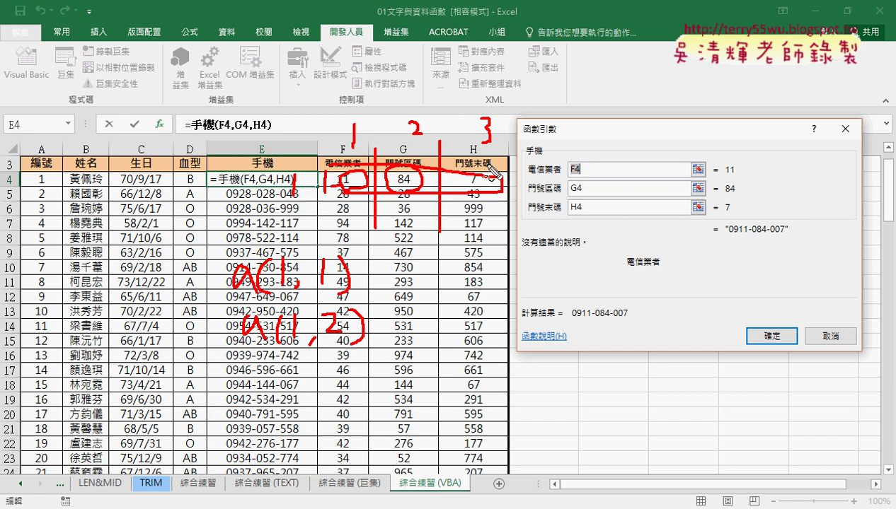
{"action": "left_click_drag", "start_coordinate": [481, 176], "coordinate": [488, 187]}
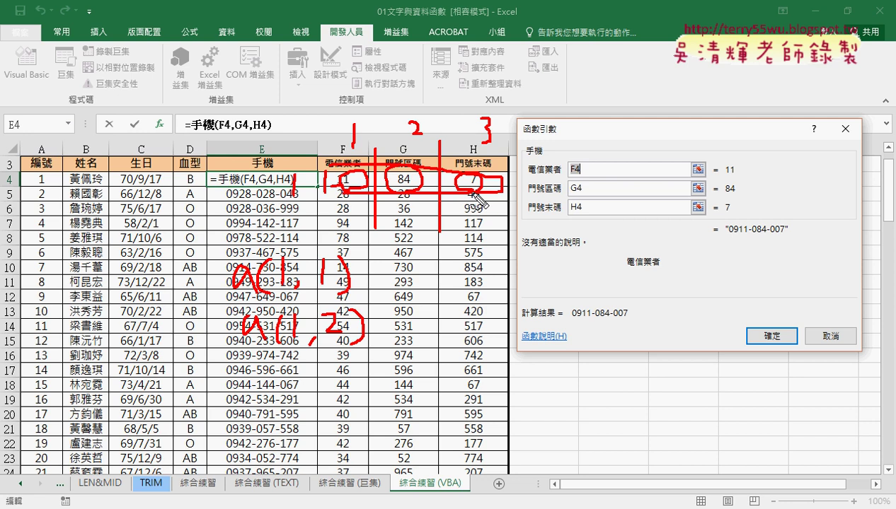
{"action": "key", "text": "Escape"}
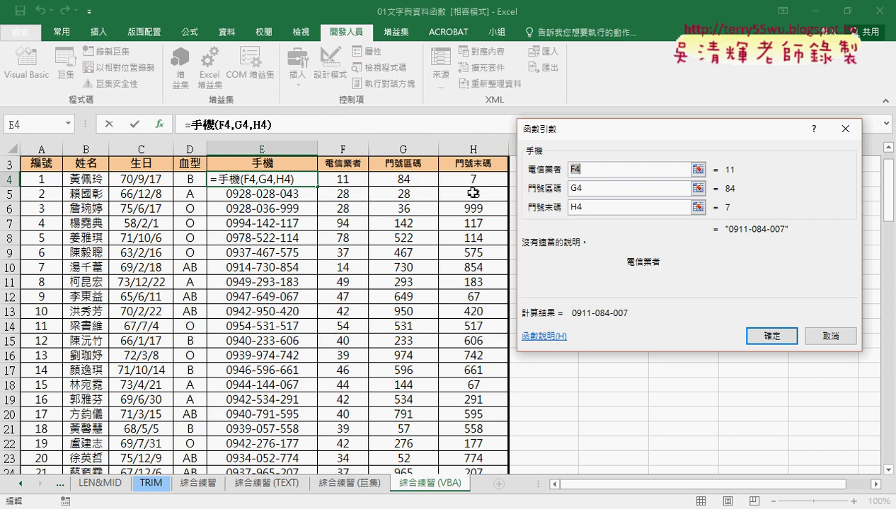
Close Function Arguments, reopen Visual Basic, enlarge the editor window, and select the 手機 function.
{"action": "left_click", "coordinate": [772, 336]}
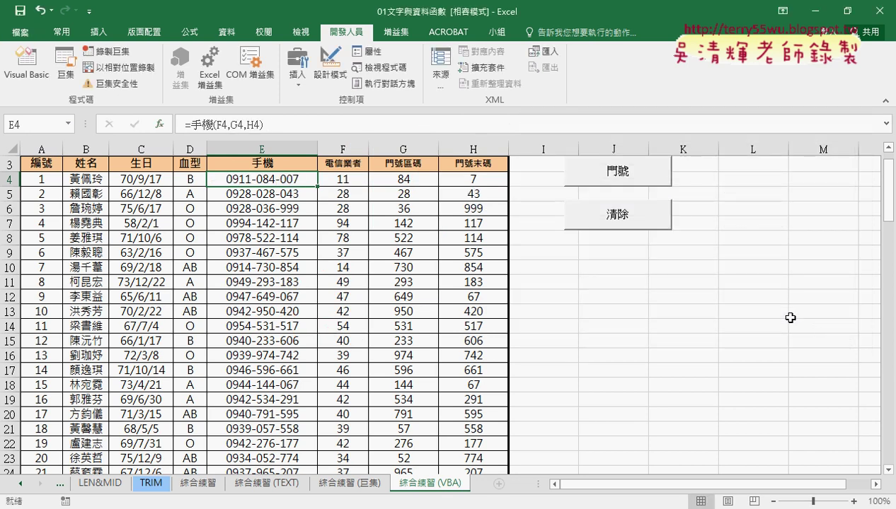
{"action": "left_click", "coordinate": [28, 78]}
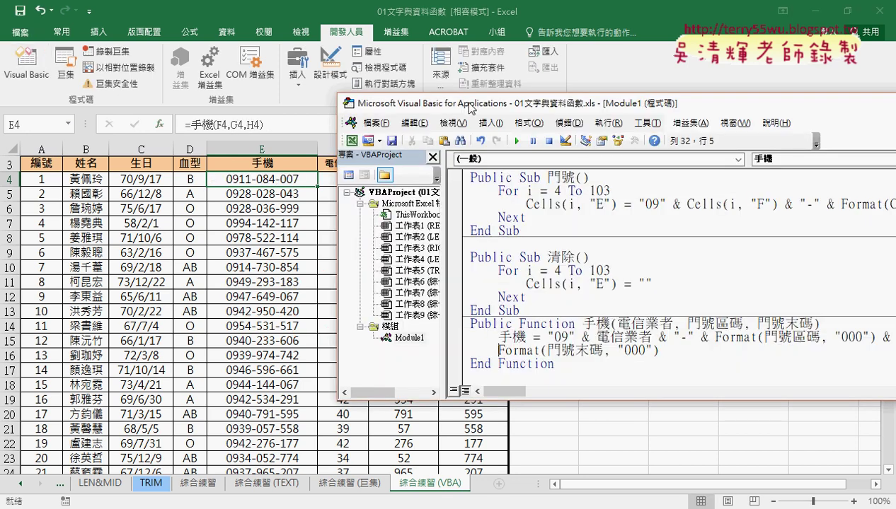
{"action": "left_click_drag", "start_coordinate": [265, 62], "coordinate": [224, 57]}
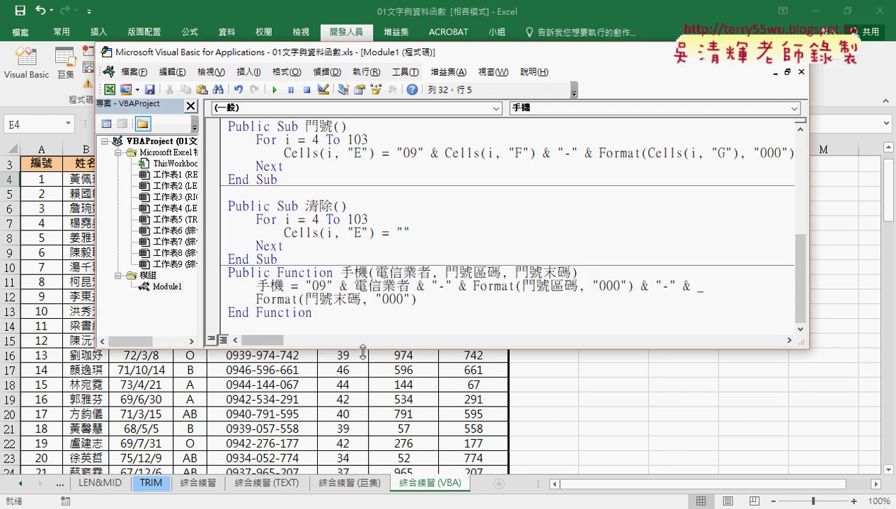
{"action": "left_click_drag", "start_coordinate": [366, 352], "coordinate": [366, 445]}
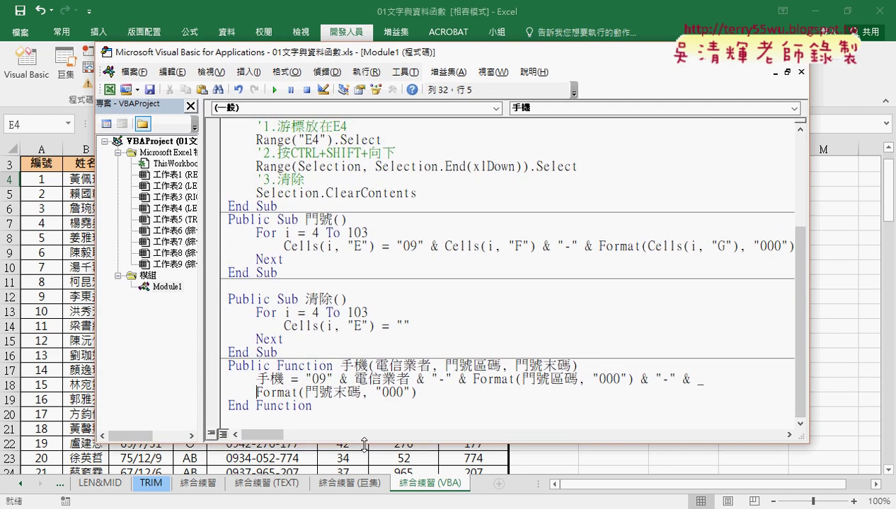
{"action": "left_click_drag", "start_coordinate": [312, 406], "coordinate": [225, 363]}
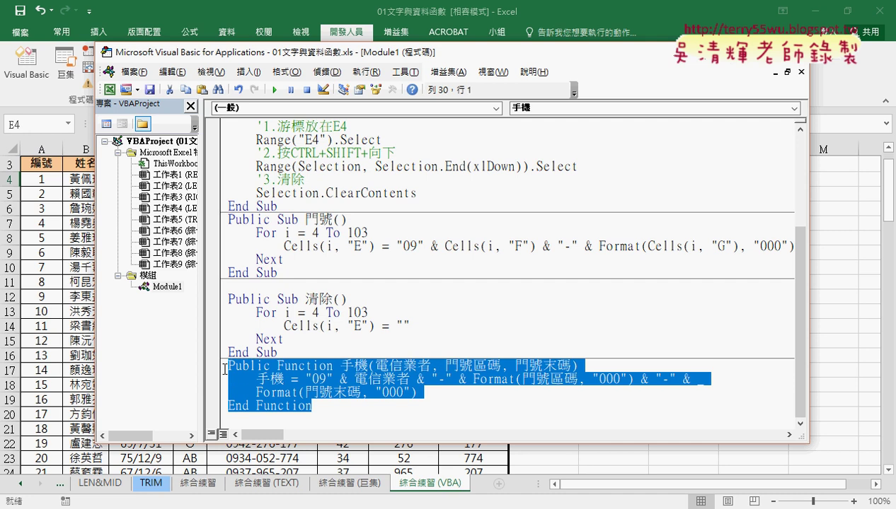
Copy the 手機 function, paste a duplicate below End Function, then select the original's name 手機.
{"action": "right_click", "coordinate": [316, 386]}
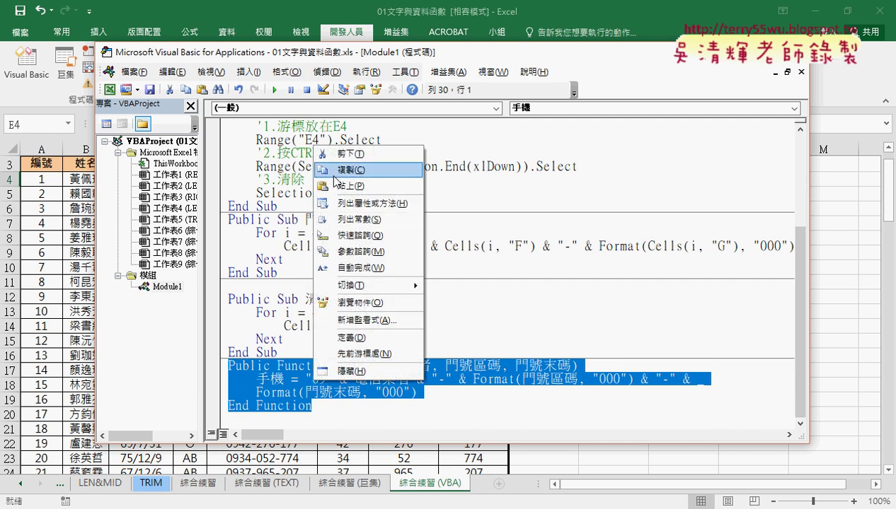
{"action": "left_click", "coordinate": [336, 171]}
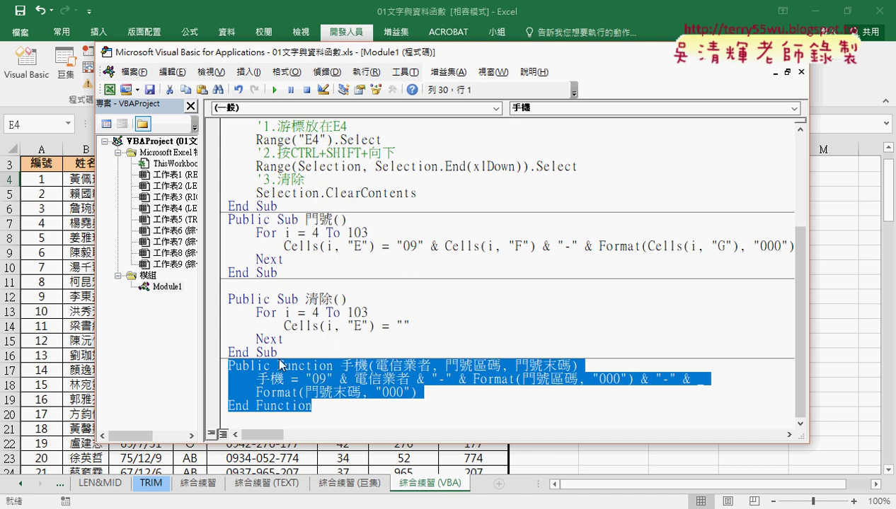
{"action": "left_click", "coordinate": [238, 419]}
{"action": "right_click", "coordinate": [239, 420]}
{"action": "left_click", "coordinate": [283, 226]}
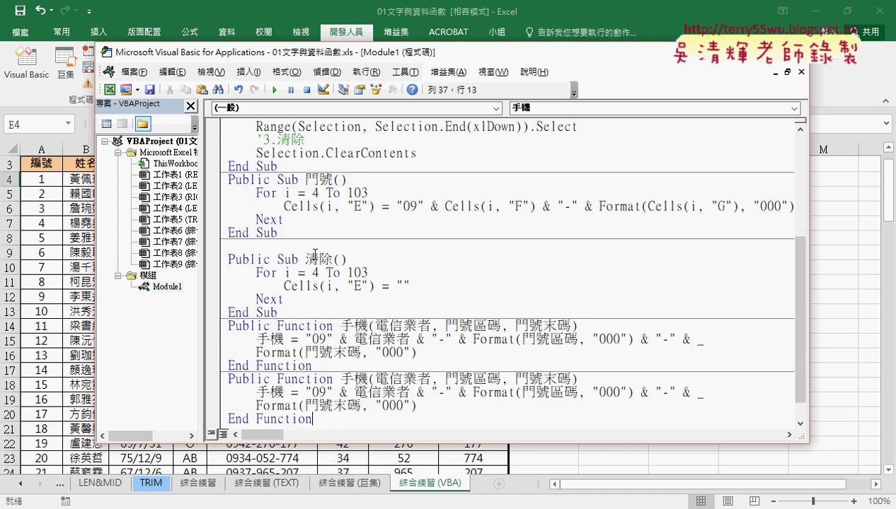
{"action": "left_click", "coordinate": [350, 352]}
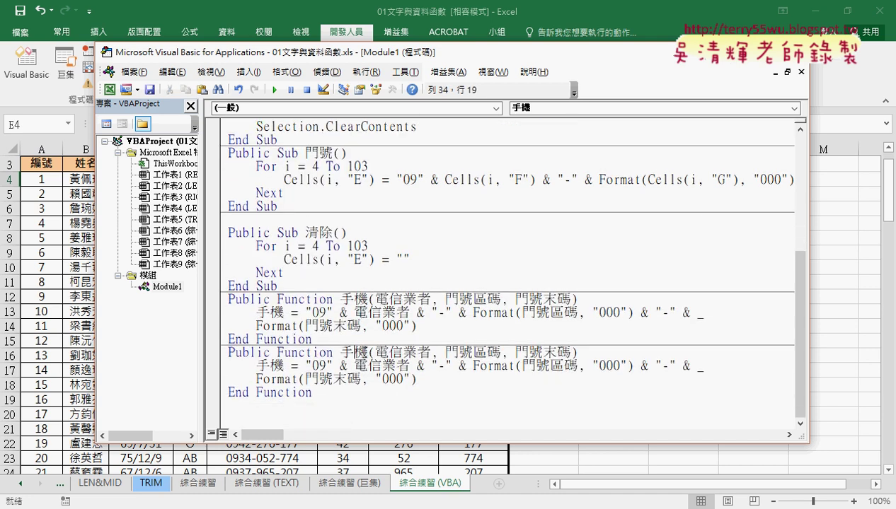
{"action": "left_click", "coordinate": [367, 351]}
{"action": "left_click_drag", "start_coordinate": [339, 299], "coordinate": [367, 300]}
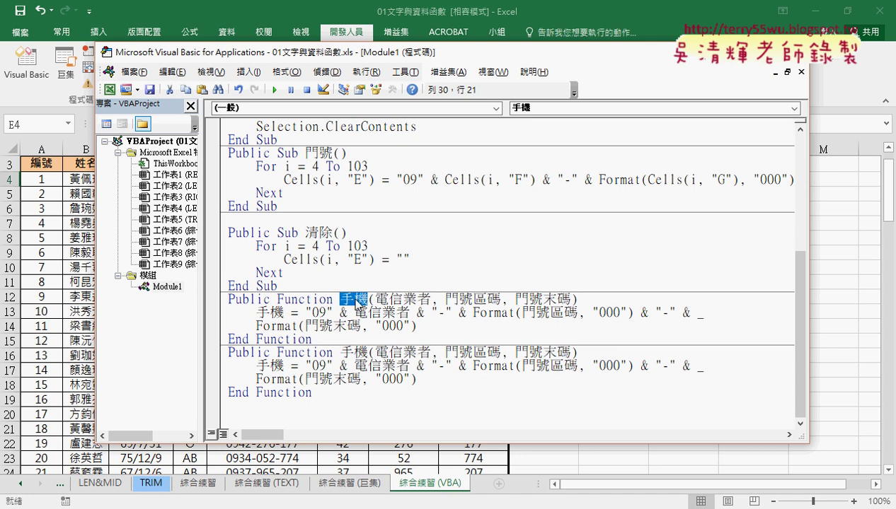
Rename the copied function and its result line from 手機 to 手機範圍.
{"action": "left_click", "coordinate": [366, 351]}
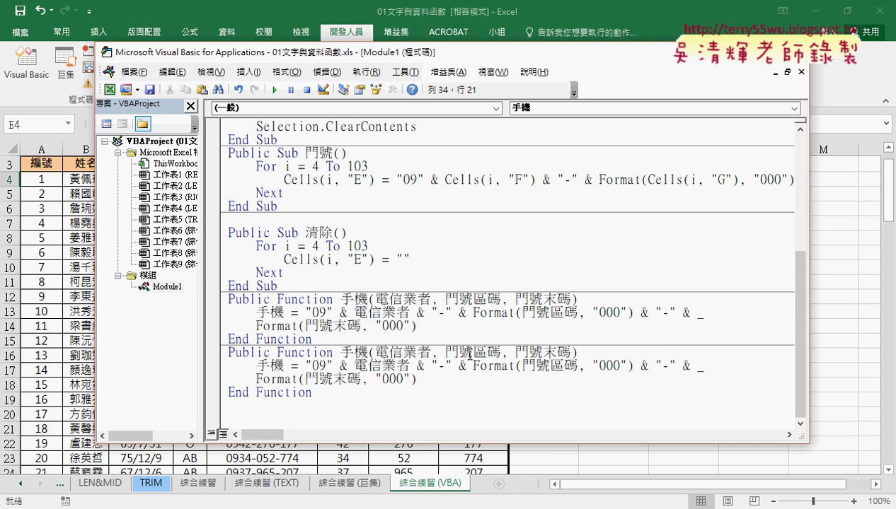
{"action": "type", "text": "ㄈㄢˋ"}
{"action": "type", "text": "ㄨㄟˊ"}
{"action": "key", "text": "Return"}
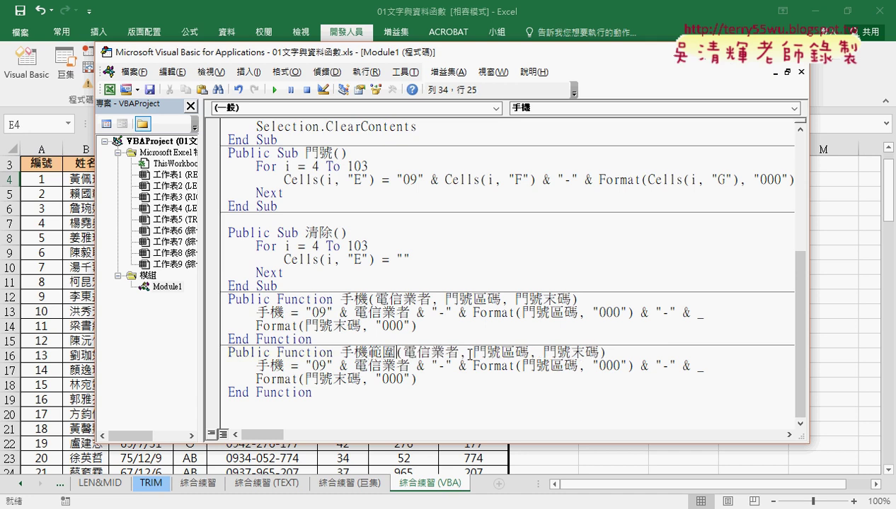
{"action": "left_click_drag", "start_coordinate": [394, 351], "coordinate": [367, 352]}
{"action": "key", "text": "ctrl+c"}
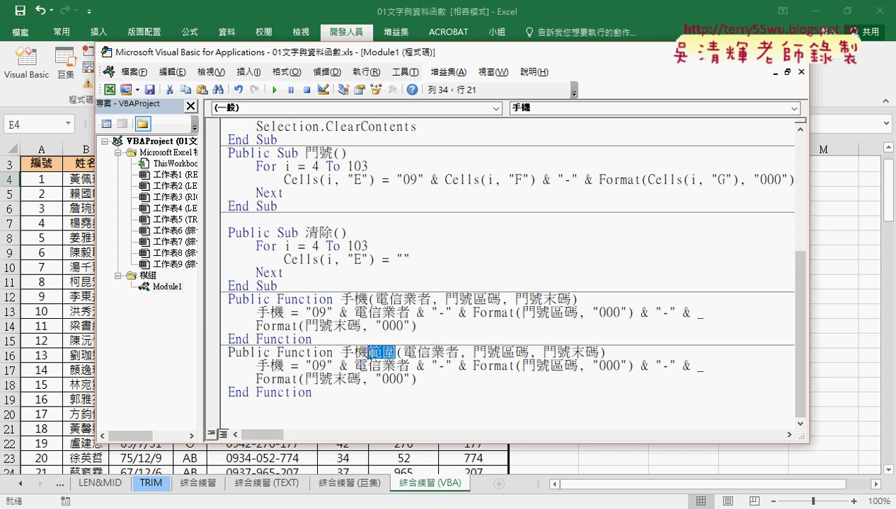
{"action": "left_click", "coordinate": [283, 367]}
{"action": "key", "text": "ctrl+v"}
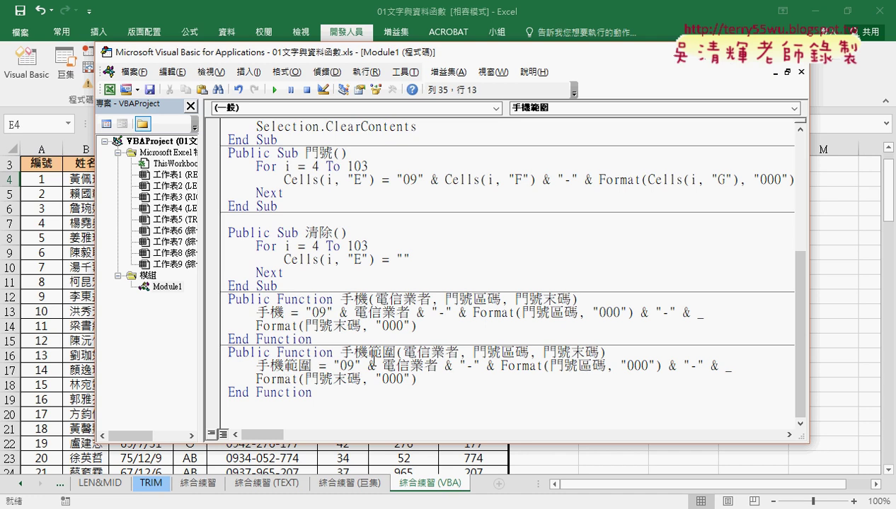
Reduce the parameters to a single 電信業者範圍 and add an indented blank line below the header.
{"action": "left_click_drag", "start_coordinate": [460, 353], "coordinate": [600, 353]}
{"action": "key", "text": "Delete"}
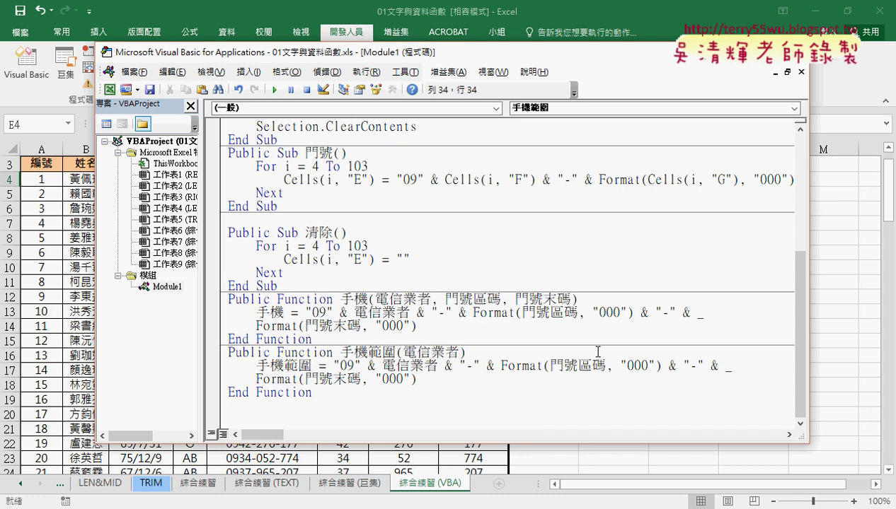
{"action": "left_click_drag", "start_coordinate": [395, 352], "coordinate": [368, 352]}
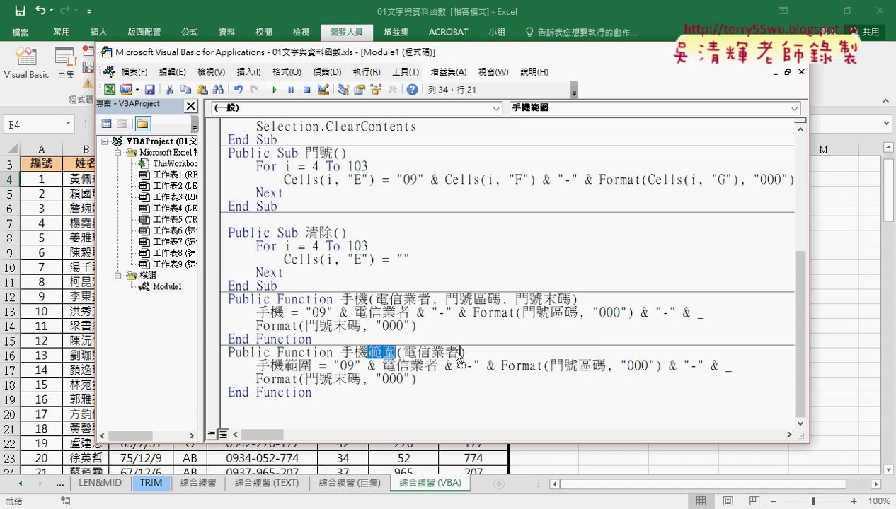
{"action": "left_click_drag", "start_coordinate": [460, 359], "coordinate": [402, 352]}
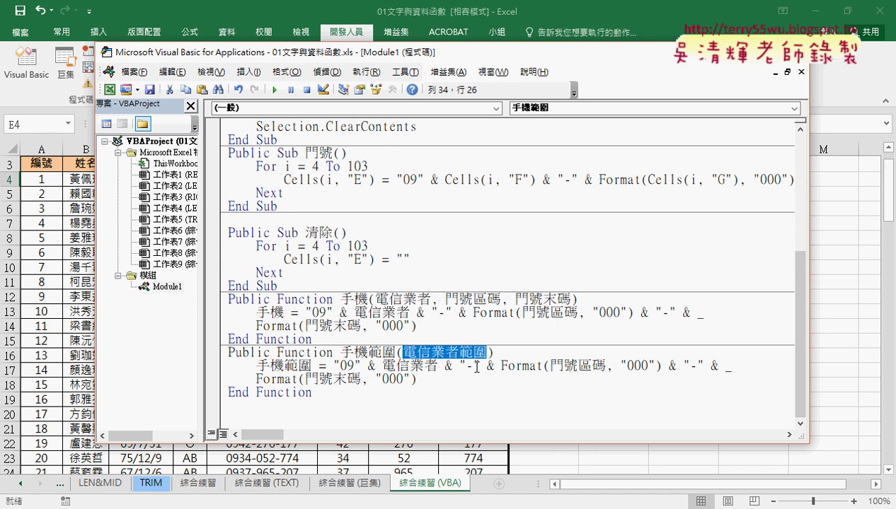
{"action": "left_click", "coordinate": [527, 353]}
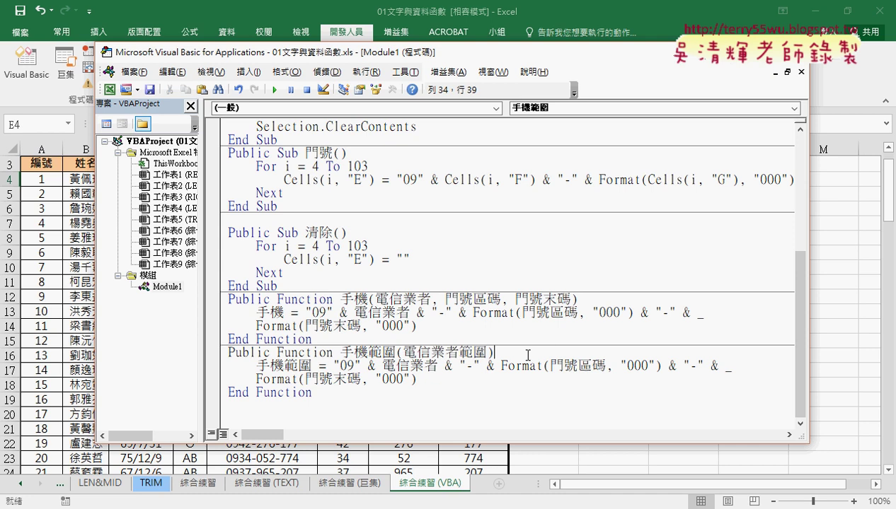
{"action": "key", "text": "Return"}
{"action": "key", "text": "Tab"}
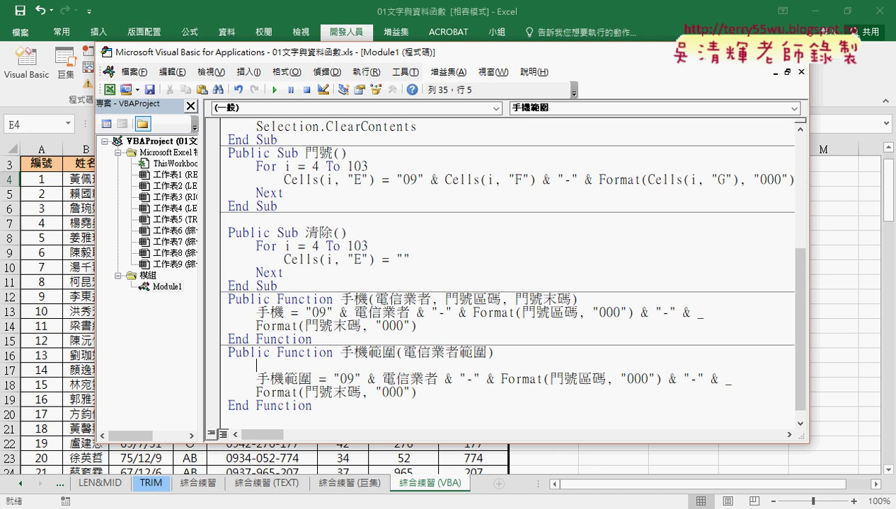
Add the line a = 電信業者範圍 at the top of the function body.
{"action": "type", "text": "Y"}
{"action": "key", "text": "BackSpace"}
{"action": "type", "text": "a"}
{"action": "type", "text": "="}
{"action": "left_click", "coordinate": [404, 350]}
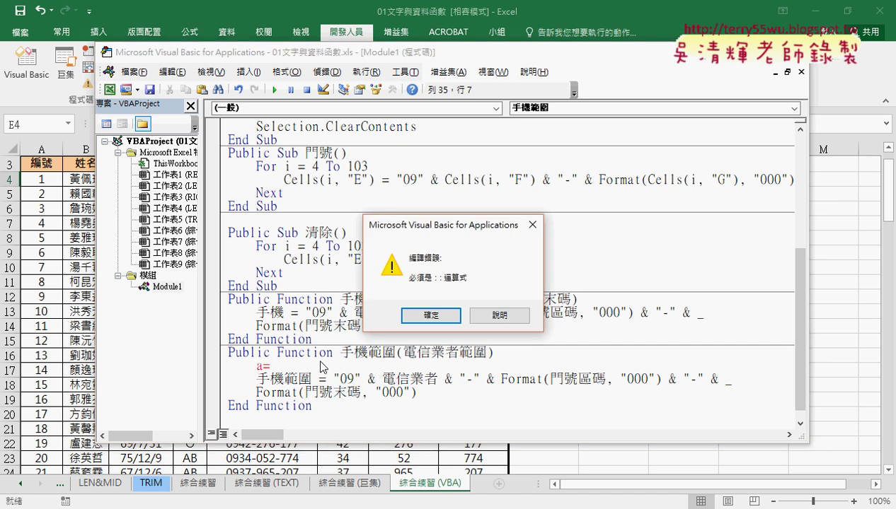
{"action": "left_click", "coordinate": [410, 316]}
{"action": "mouse_move", "coordinate": [402, 351]}
{"action": "left_mouse_down"}
{"action": "mouse_move", "coordinate": [479, 357]}
{"action": "mouse_move", "coordinate": [398, 352]}
{"action": "mouse_move", "coordinate": [358, 370]}
{"action": "left_mouse_up"}
{"action": "left_click", "coordinate": [480, 357]}
{"action": "type", "text": "電信業者範圍"}
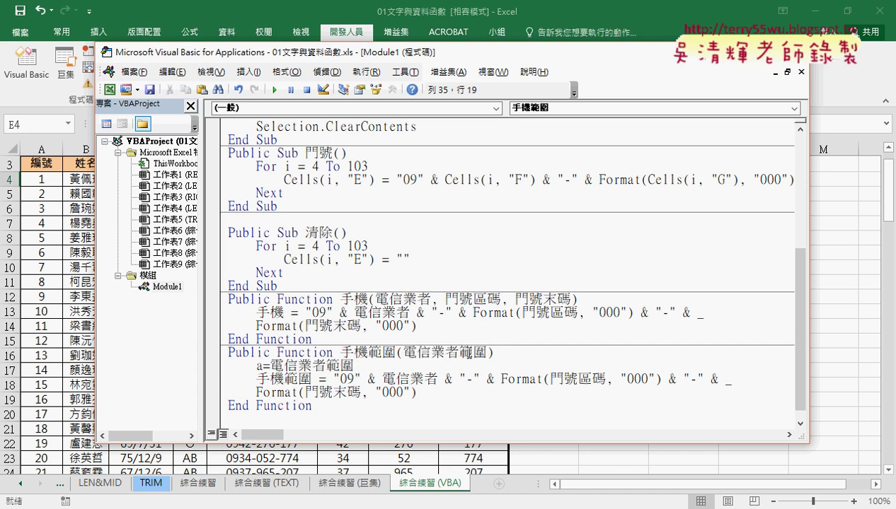
{"action": "left_click_drag", "start_coordinate": [486, 351], "coordinate": [403, 353]}
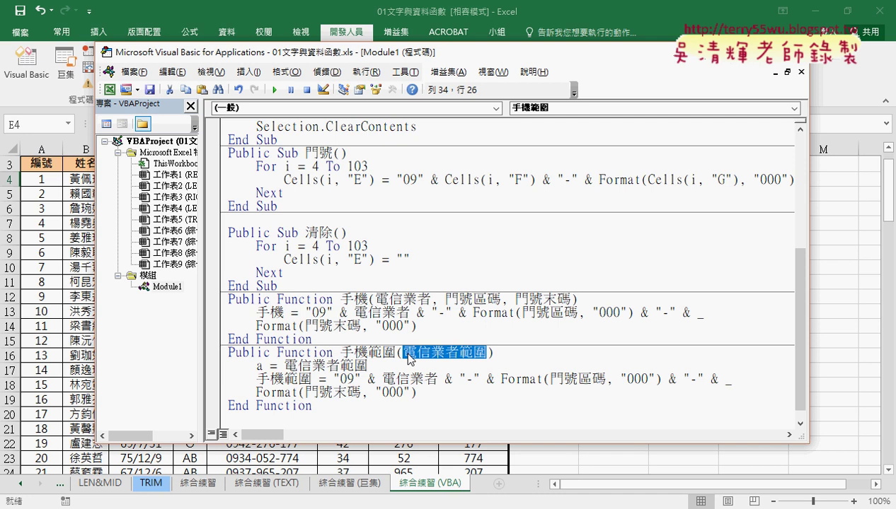
{"action": "left_click_drag", "start_coordinate": [352, 365], "coordinate": [271, 365]}
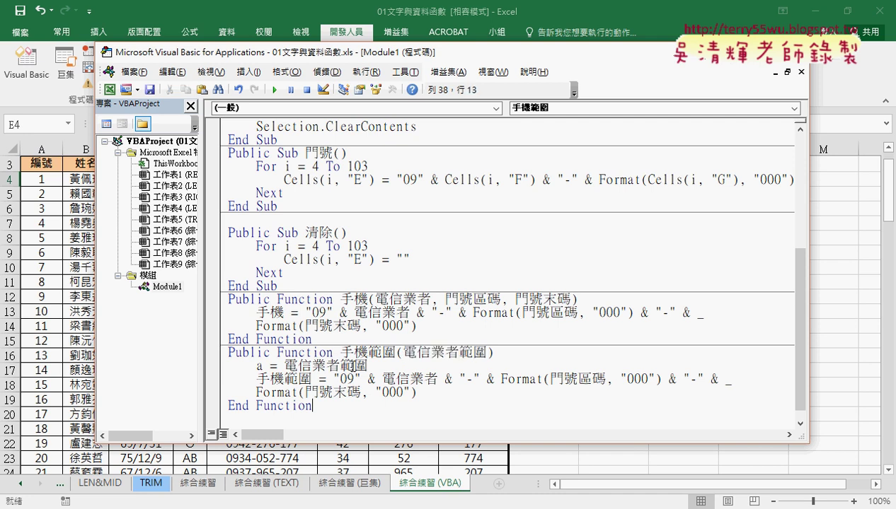
{"action": "left_click", "coordinate": [261, 366]}
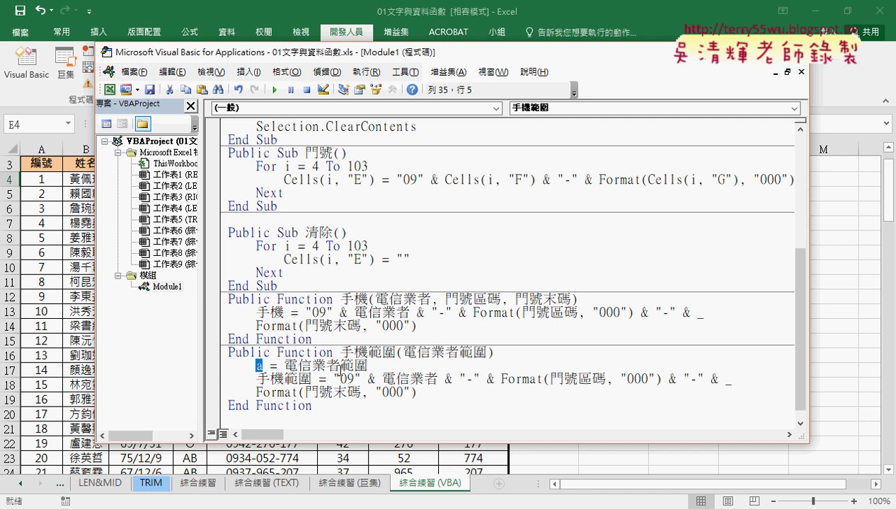
Replace 電信業者, 門號區碼 and 門號末碼 in the result with a(1,1), a(1,2) and a(1,3).
{"action": "left_click_drag", "start_coordinate": [380, 379], "coordinate": [440, 382]}
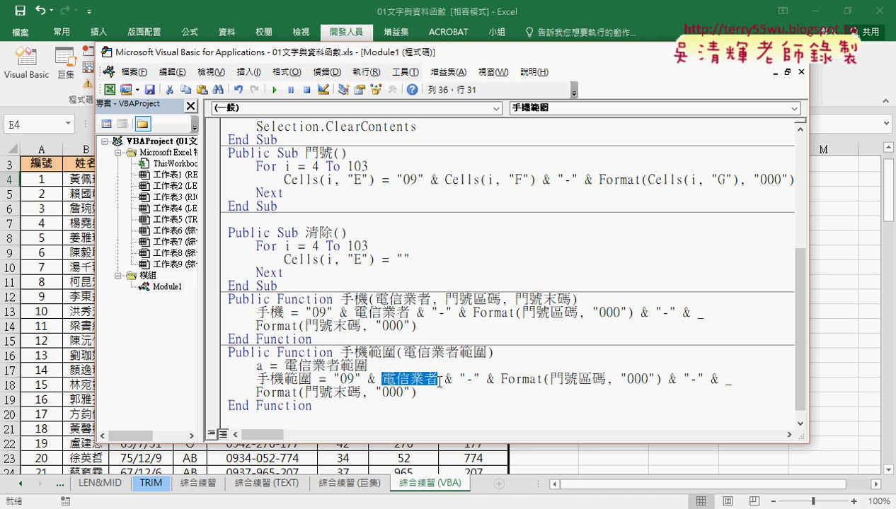
{"action": "type", "text": "a"}
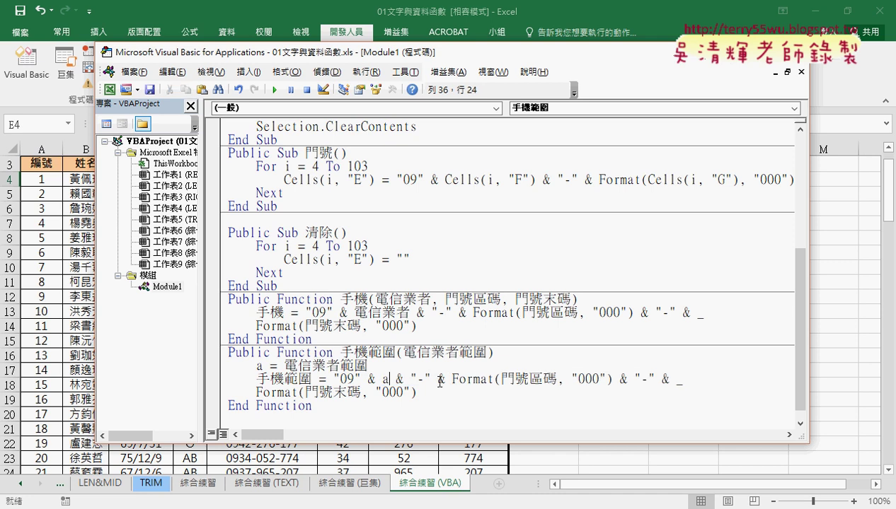
{"action": "type", "text": "(1,"}
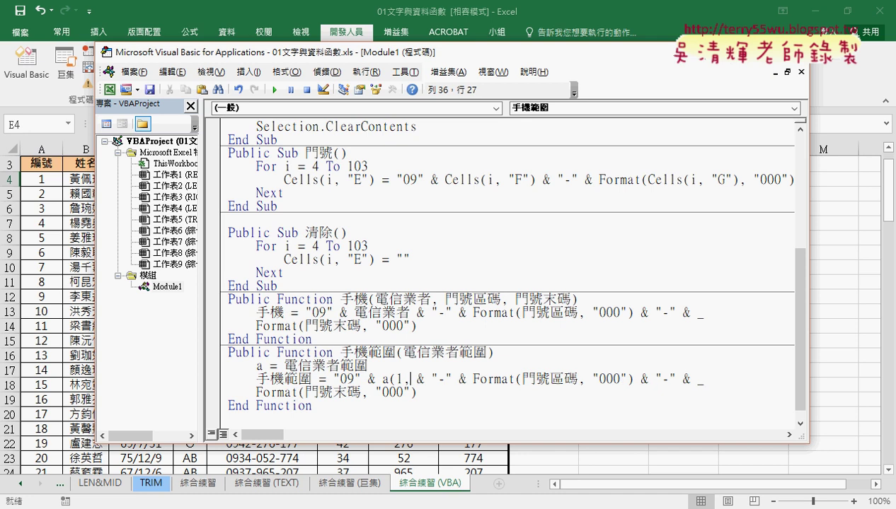
{"action": "type", "text": "1)"}
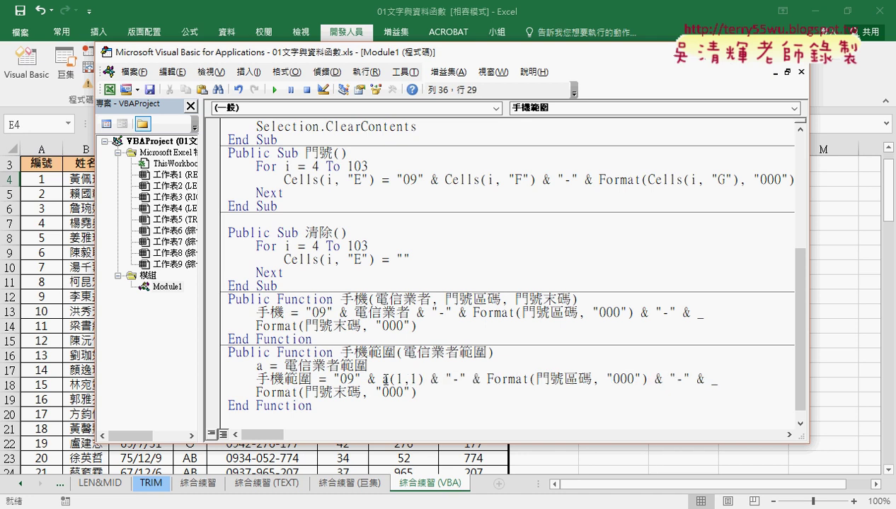
{"action": "left_click_drag", "start_coordinate": [382, 379], "coordinate": [423, 380]}
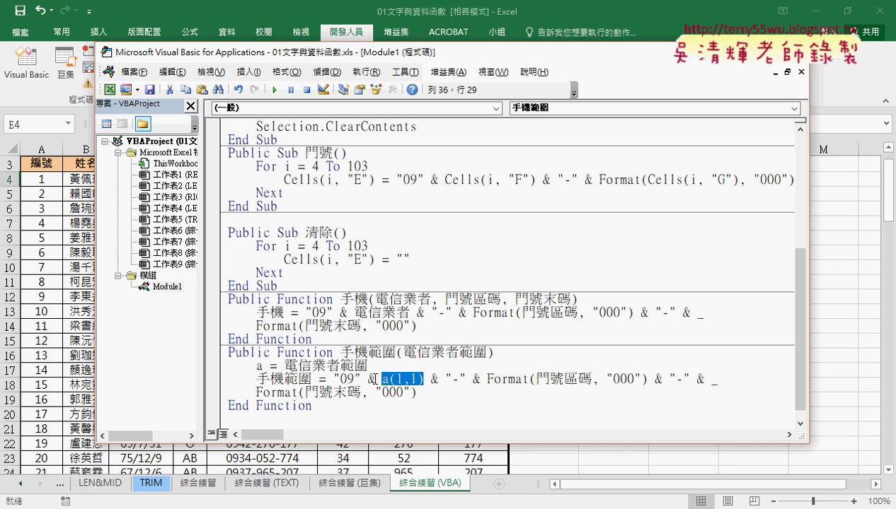
{"action": "left_click", "coordinate": [537, 380]}
{"action": "left_click_drag", "start_coordinate": [537, 379], "coordinate": [593, 380]}
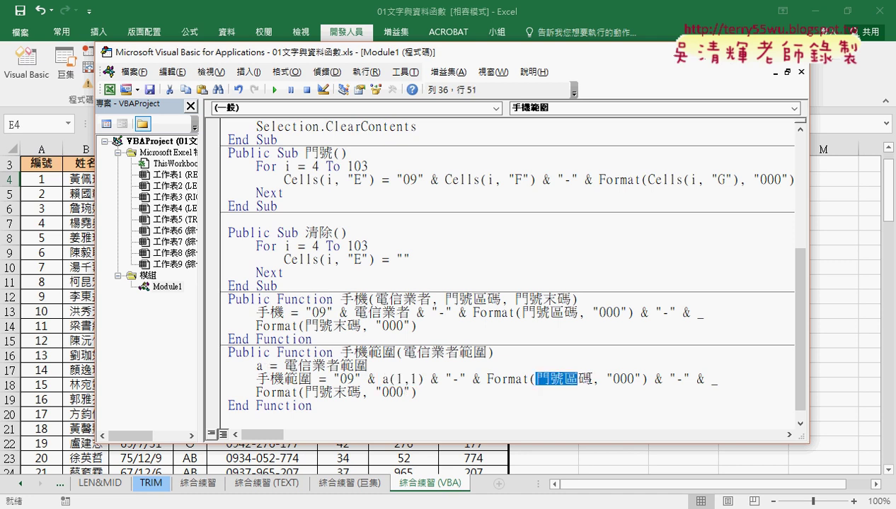
{"action": "type", "text": "a"}
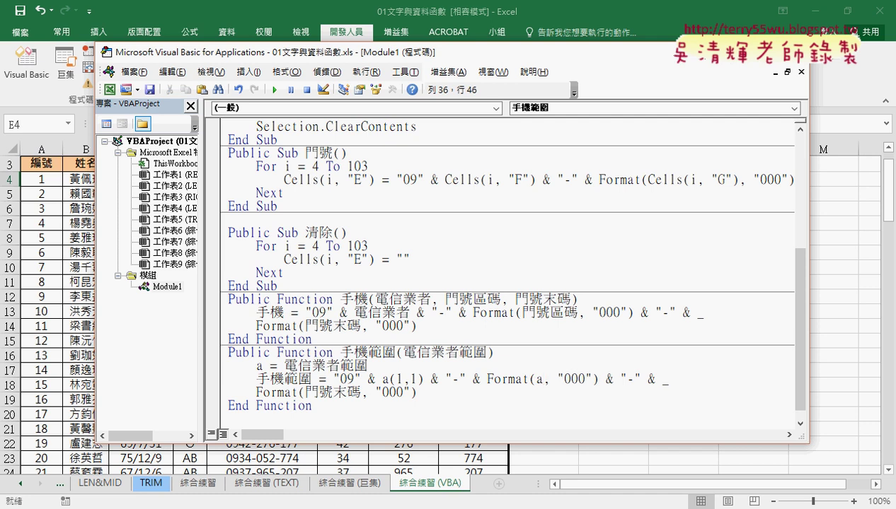
{"action": "type", "text": "(1"}
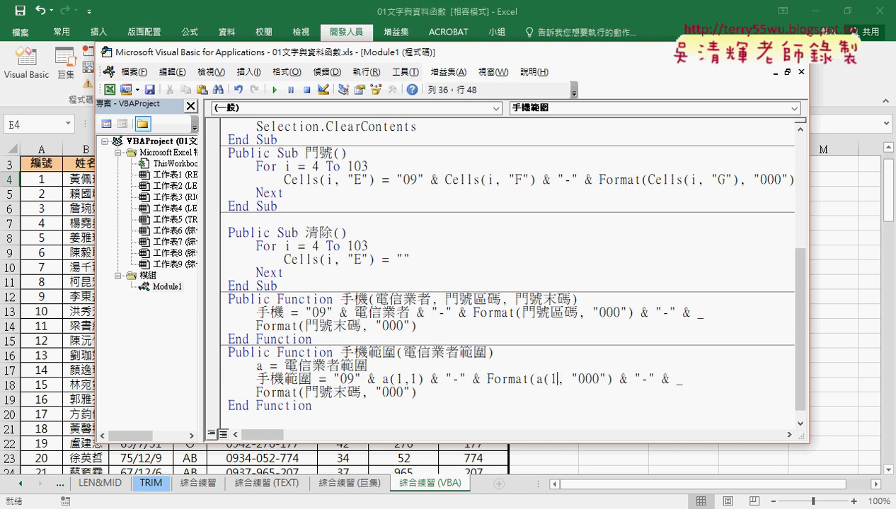
{"action": "type", "text": ",2)"}
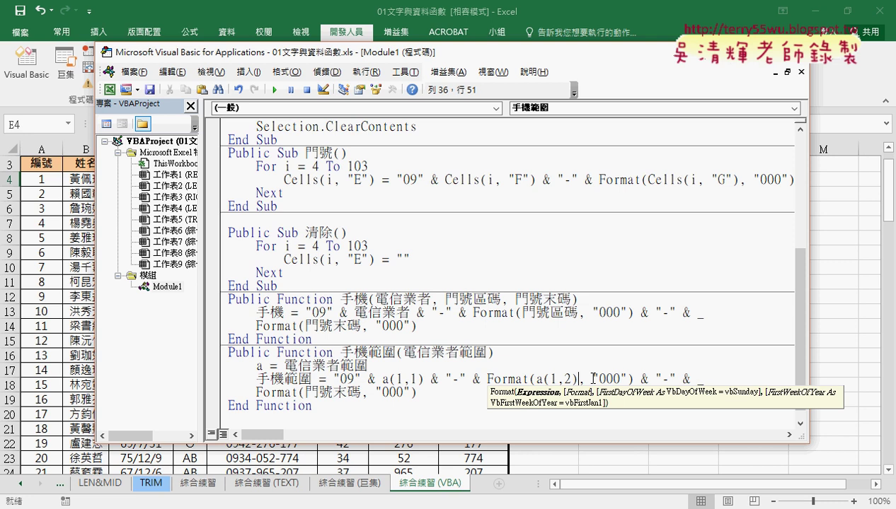
{"action": "key", "text": "shift+Left"}
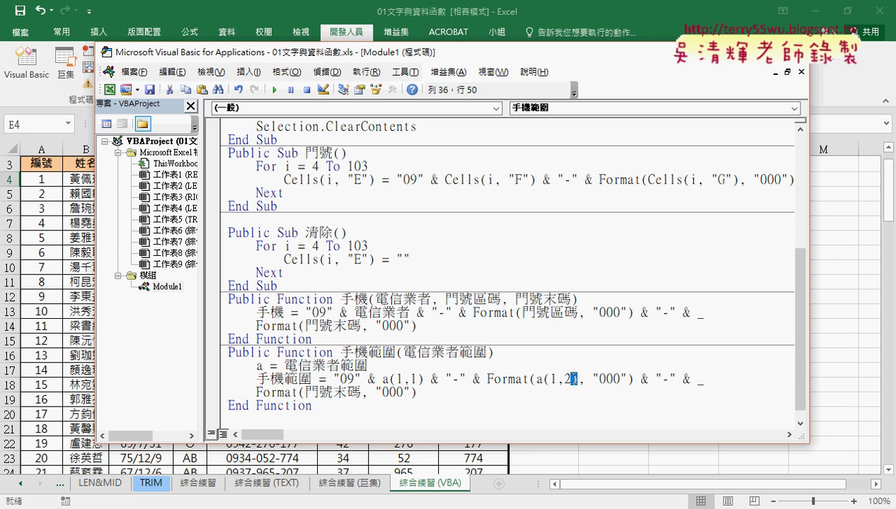
{"action": "key", "text": "shift+Left"}
{"action": "key", "text": "shift+Left"}
{"action": "key", "text": "shift+Left"}
{"action": "key", "text": "ctrl+c"}
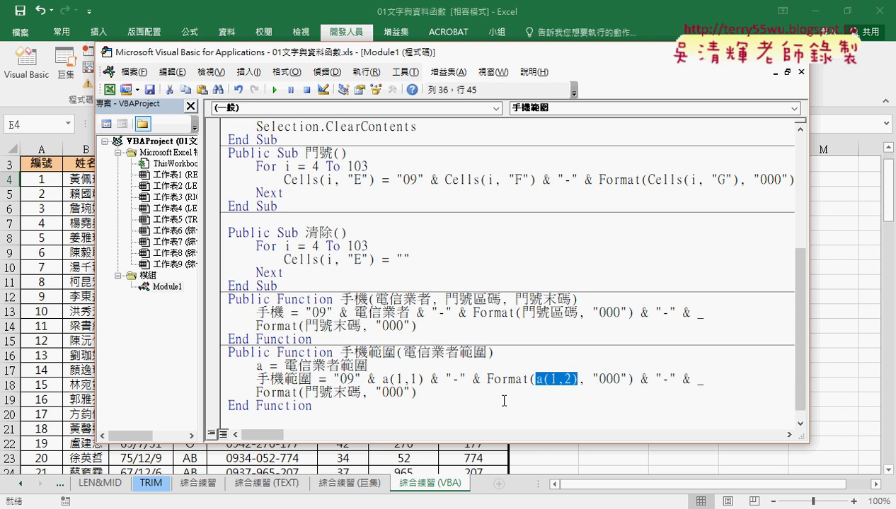
{"action": "mouse_move", "coordinate": [361, 393]}
{"action": "left_mouse_down"}
{"action": "mouse_move", "coordinate": [305, 392]}
{"action": "mouse_move", "coordinate": [334, 393]}
{"action": "left_mouse_up"}
{"action": "key", "text": "ctrl+v"}
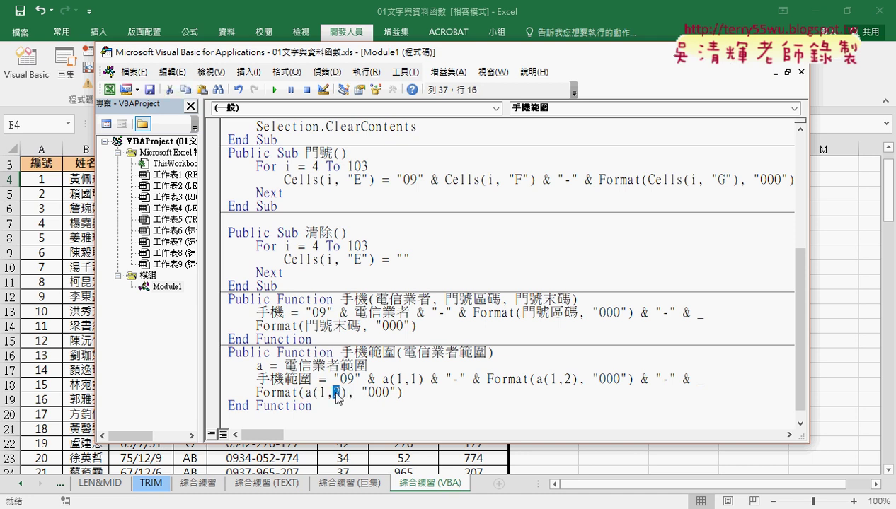
{"action": "type", "text": "3"}
Point out the 電信業者範圍 parameter, the a = line and each a(1, n), then return to the worksheet.
{"action": "left_click_drag", "start_coordinate": [403, 352], "coordinate": [487, 351]}
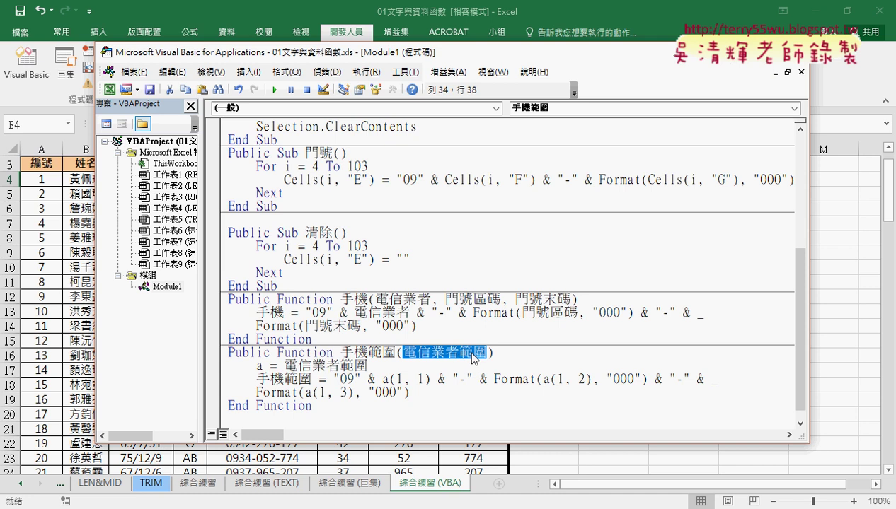
{"action": "left_click_drag", "start_coordinate": [368, 365], "coordinate": [285, 365]}
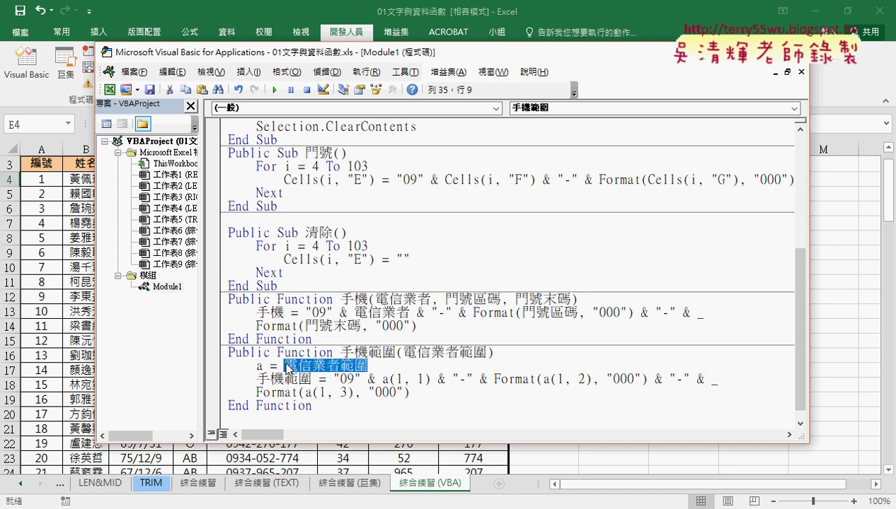
{"action": "double_click", "coordinate": [260, 366]}
{"action": "left_click", "coordinate": [381, 377]}
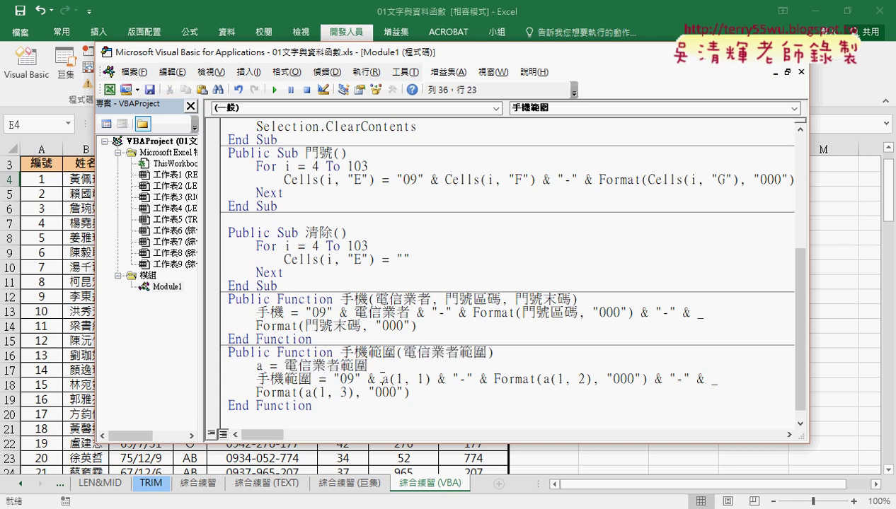
{"action": "left_click_drag", "start_coordinate": [383, 377], "coordinate": [429, 377]}
{"action": "left_click_drag", "start_coordinate": [542, 379], "coordinate": [588, 380]}
{"action": "left_click_drag", "start_coordinate": [353, 392], "coordinate": [309, 393]}
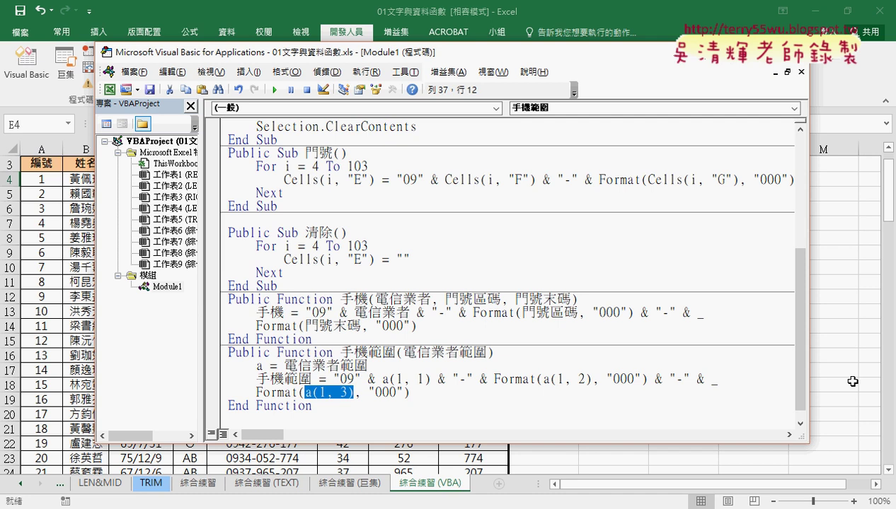
{"action": "left_click", "coordinate": [853, 381]}
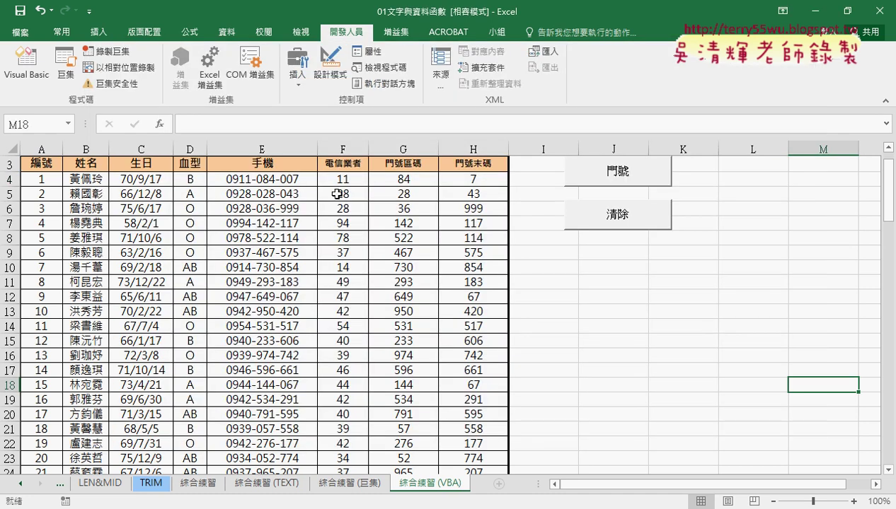
Clear column E and insert the user-defined 手機範圍 function into cell E4.
{"action": "left_click", "coordinate": [619, 216]}
{"action": "left_click", "coordinate": [273, 181]}
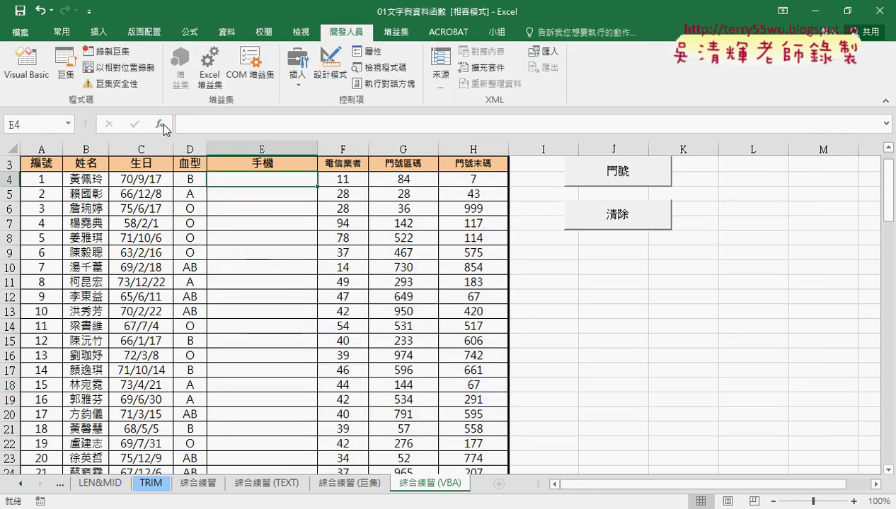
{"action": "left_click", "coordinate": [160, 124]}
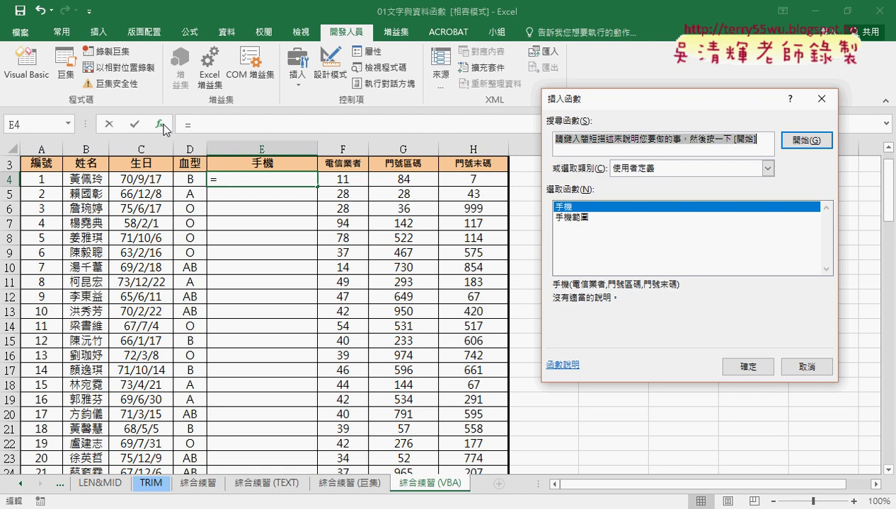
{"action": "left_click", "coordinate": [581, 218]}
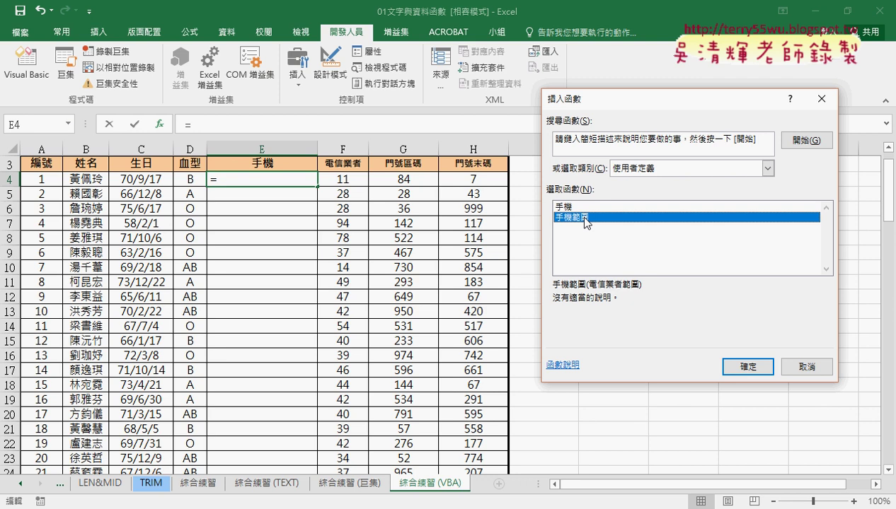
{"action": "left_click", "coordinate": [747, 367]}
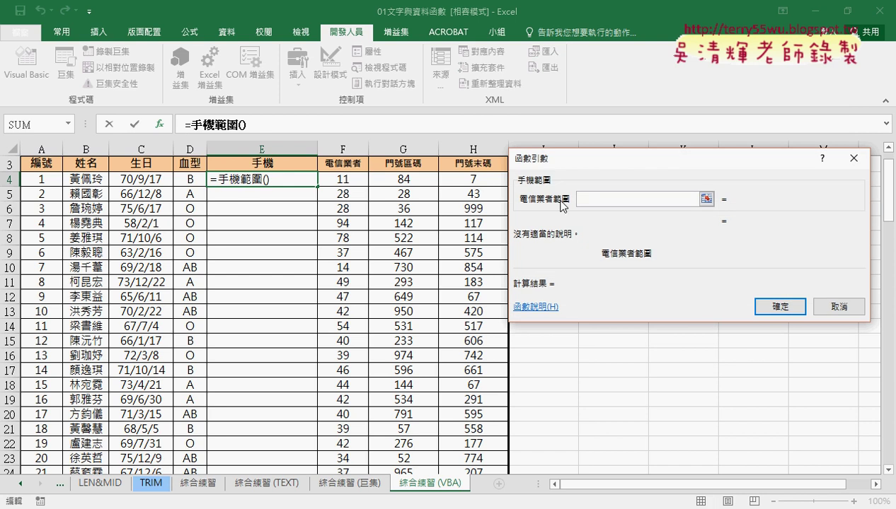
Set E4 to =手機範圍(F4:H4) and fill it down the 手機 column.
{"action": "left_click_drag", "start_coordinate": [346, 179], "coordinate": [457, 179]}
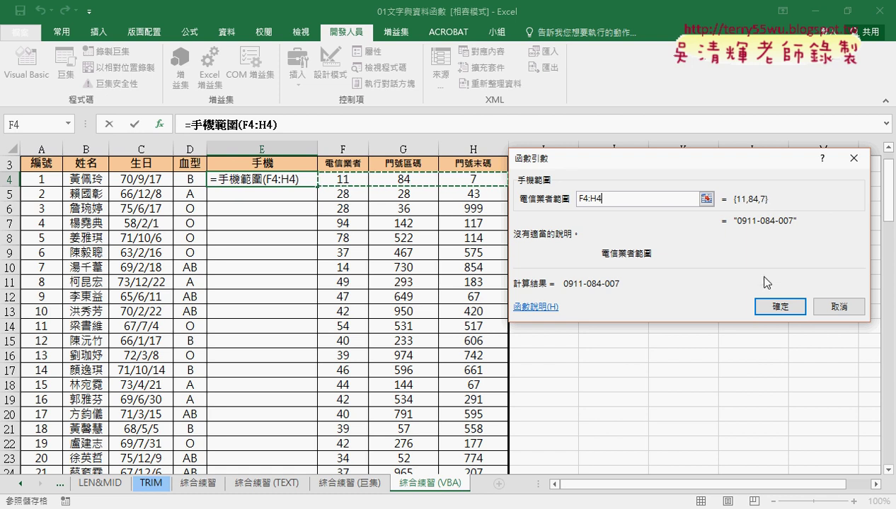
{"action": "left_click", "coordinate": [778, 306]}
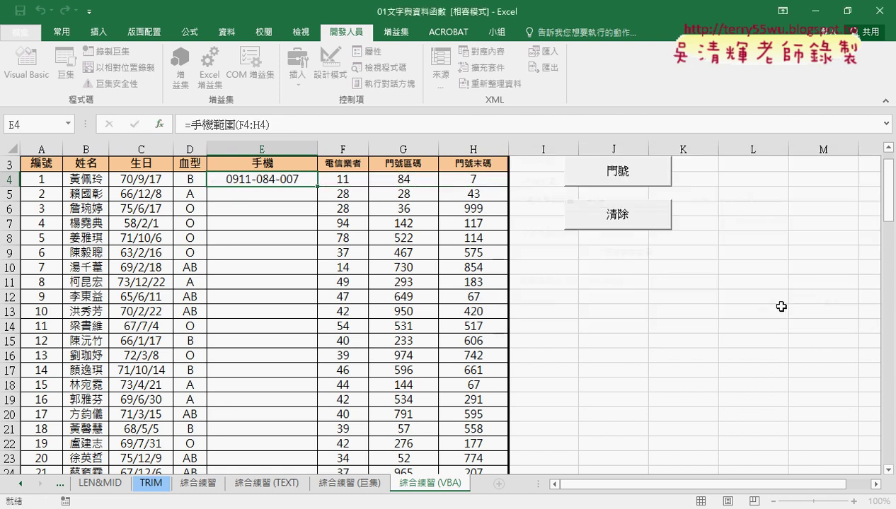
{"action": "double_click", "coordinate": [318, 186]}
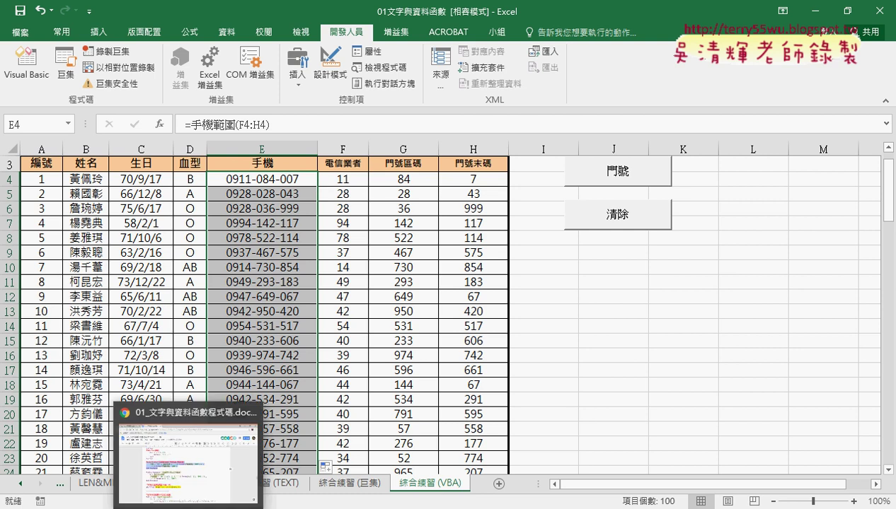
Switch to the Google Docs code notes and locate the 手機範圍 function.
{"action": "left_click", "coordinate": [200, 479]}
{"action": "left_click", "coordinate": [201, 479]}
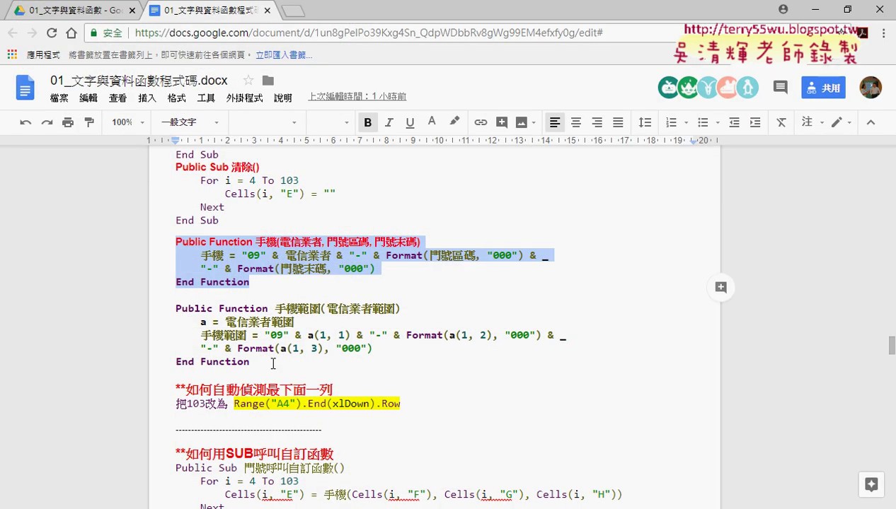
{"action": "mouse_move", "coordinate": [273, 361]}
{"action": "left_mouse_down"}
{"action": "mouse_move", "coordinate": [171, 323]}
{"action": "mouse_move", "coordinate": [173, 309]}
{"action": "left_mouse_up"}
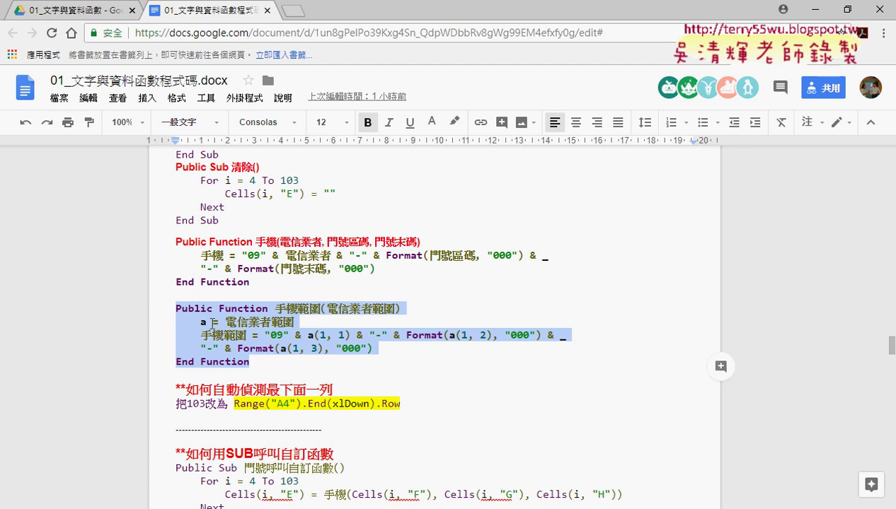
{"action": "left_click", "coordinate": [468, 335]}
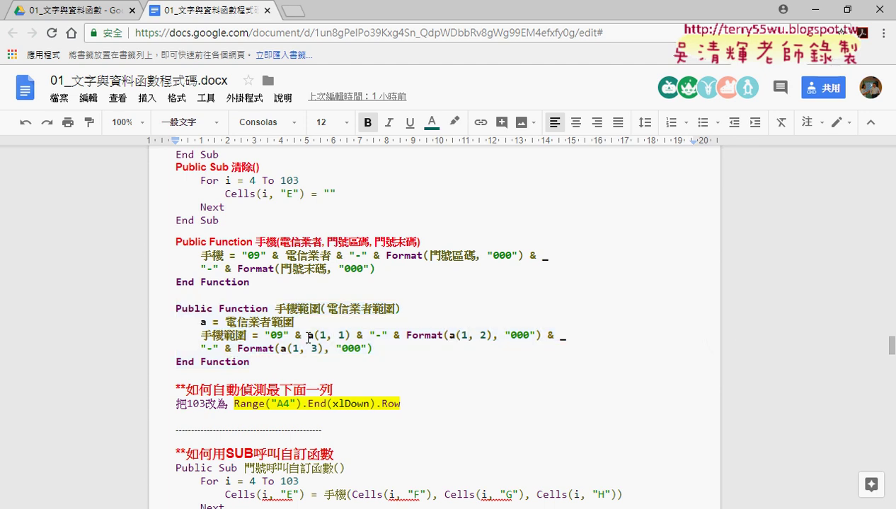
Highlight a(1, 1), a(1, 2) and a(1, 3) in yellow.
{"action": "mouse_move", "coordinate": [307, 335]}
{"action": "left_mouse_down"}
{"action": "mouse_move", "coordinate": [357, 336]}
{"action": "mouse_move", "coordinate": [350, 336]}
{"action": "left_mouse_up"}
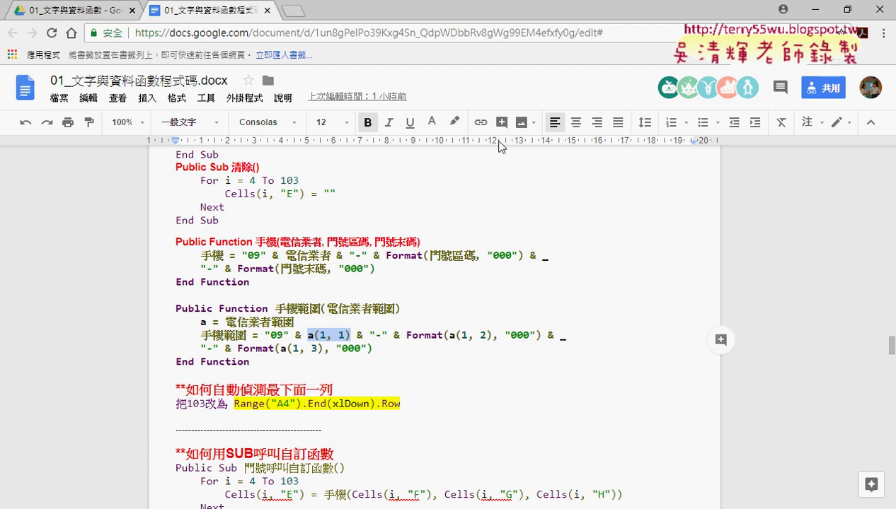
{"action": "left_click", "coordinate": [454, 122]}
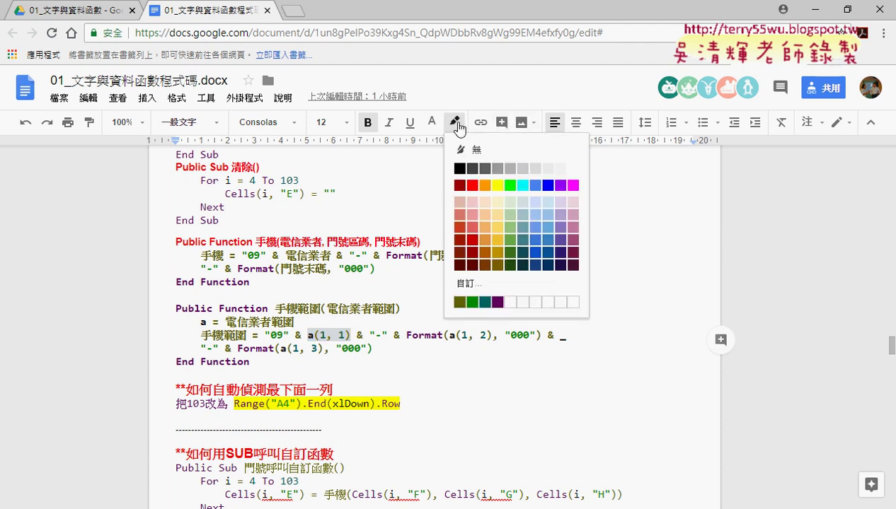
{"action": "left_click", "coordinate": [498, 185]}
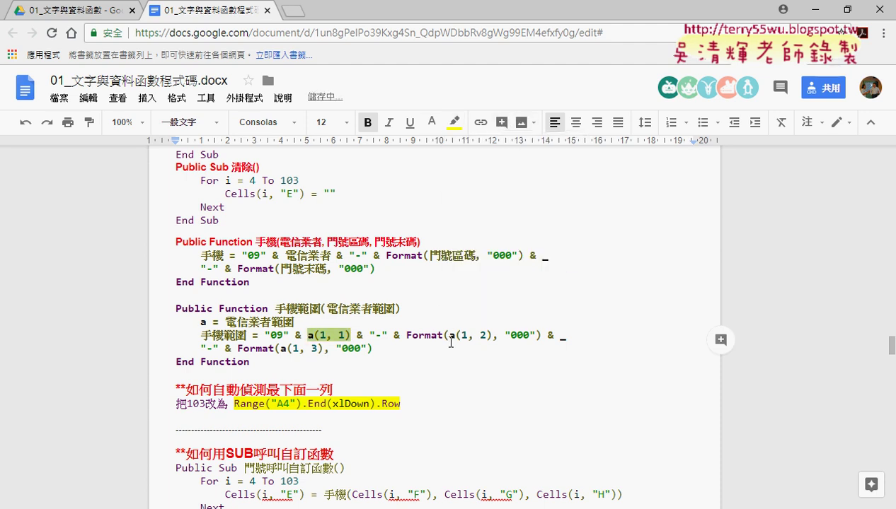
{"action": "left_click_drag", "start_coordinate": [448, 335], "coordinate": [490, 334]}
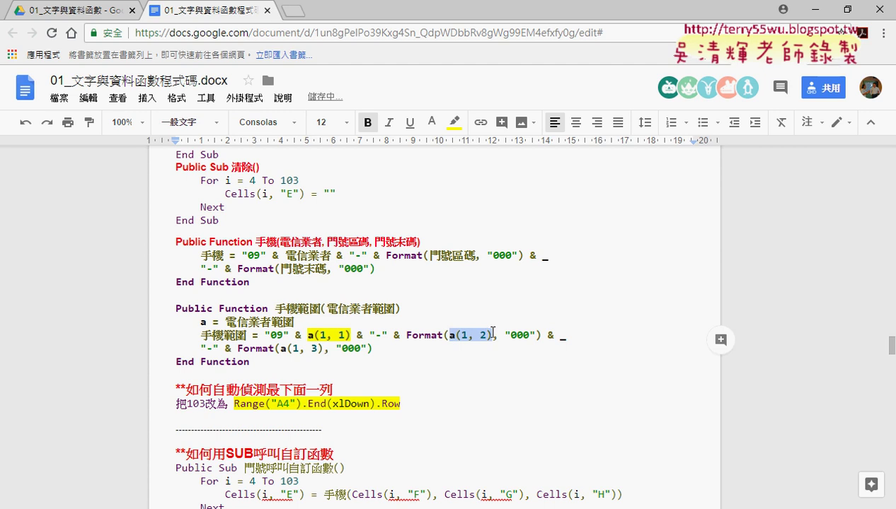
{"action": "left_click", "coordinate": [456, 124]}
{"action": "left_click", "coordinate": [497, 185]}
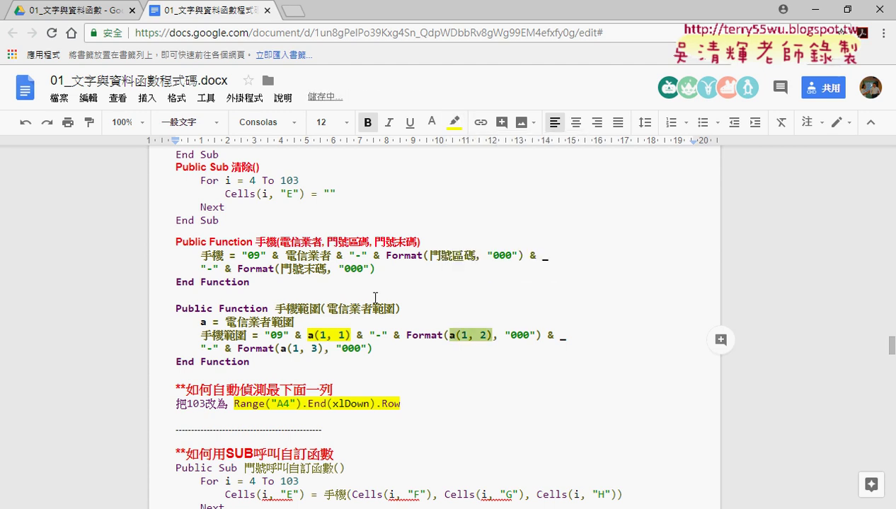
{"action": "left_click", "coordinate": [281, 348]}
{"action": "left_click_drag", "start_coordinate": [280, 348], "coordinate": [321, 348]}
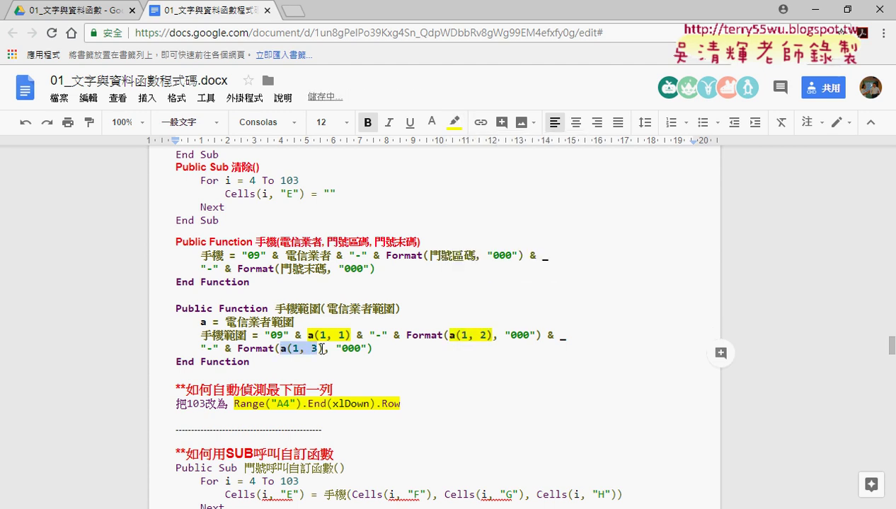
{"action": "left_click", "coordinate": [455, 122]}
{"action": "left_click", "coordinate": [495, 185]}
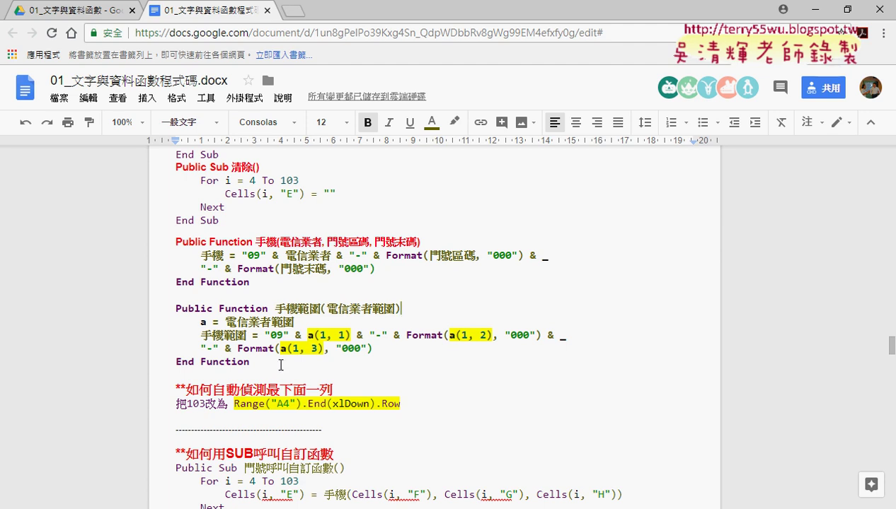
Select the whole 手機範圍 function code in the notes.
{"action": "left_click_drag", "start_coordinate": [281, 365], "coordinate": [162, 254]}
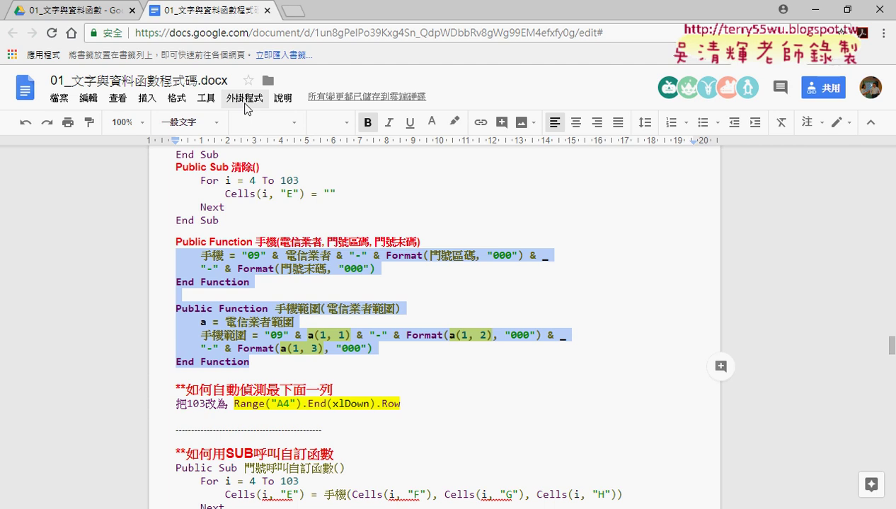
{"action": "left_click", "coordinate": [265, 362]}
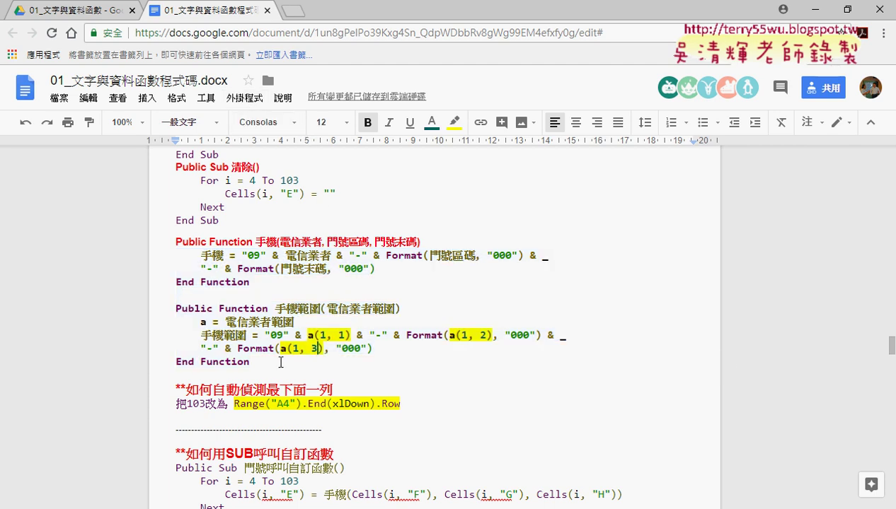
{"action": "left_click_drag", "start_coordinate": [265, 362], "coordinate": [177, 309]}
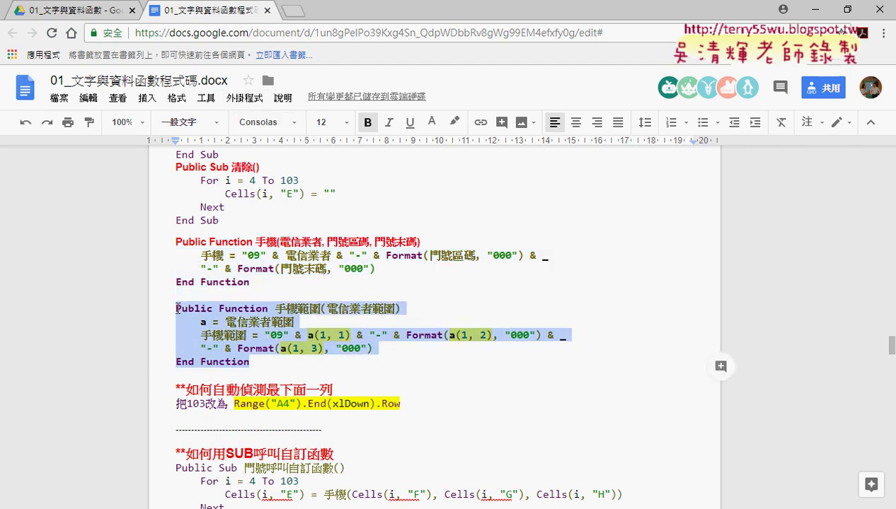